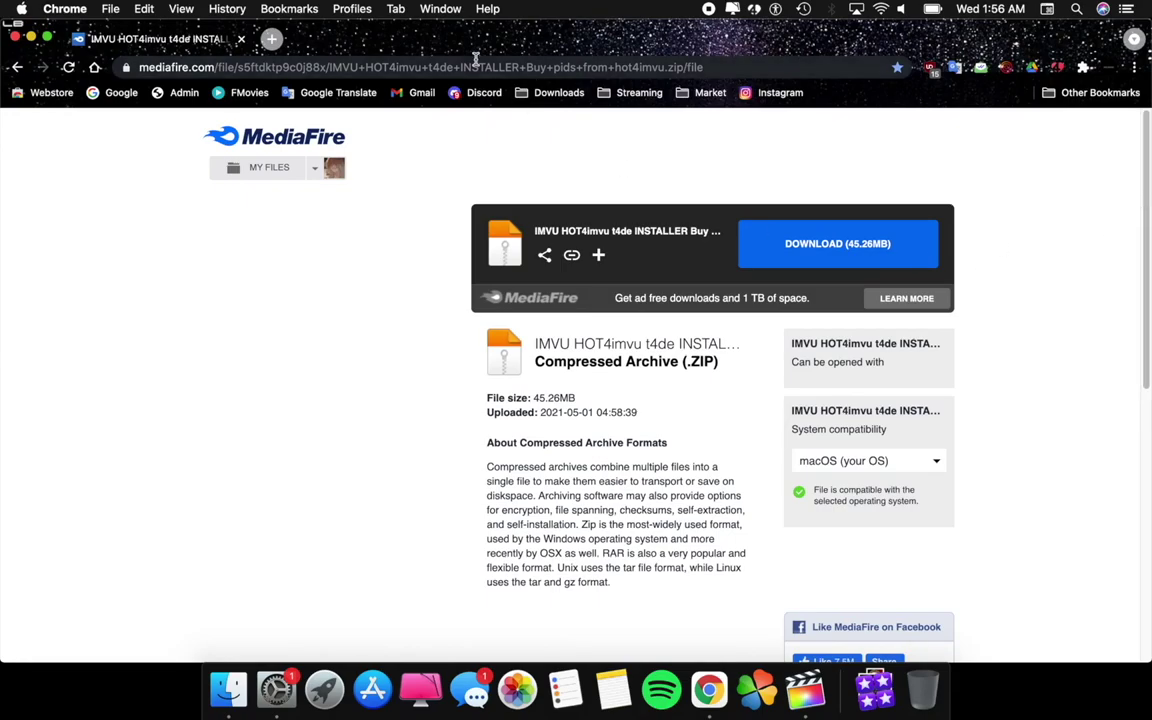
- Check the installed macOS version in the Mac's system overview
{"action": "left_click", "coordinate": [20, 8]}
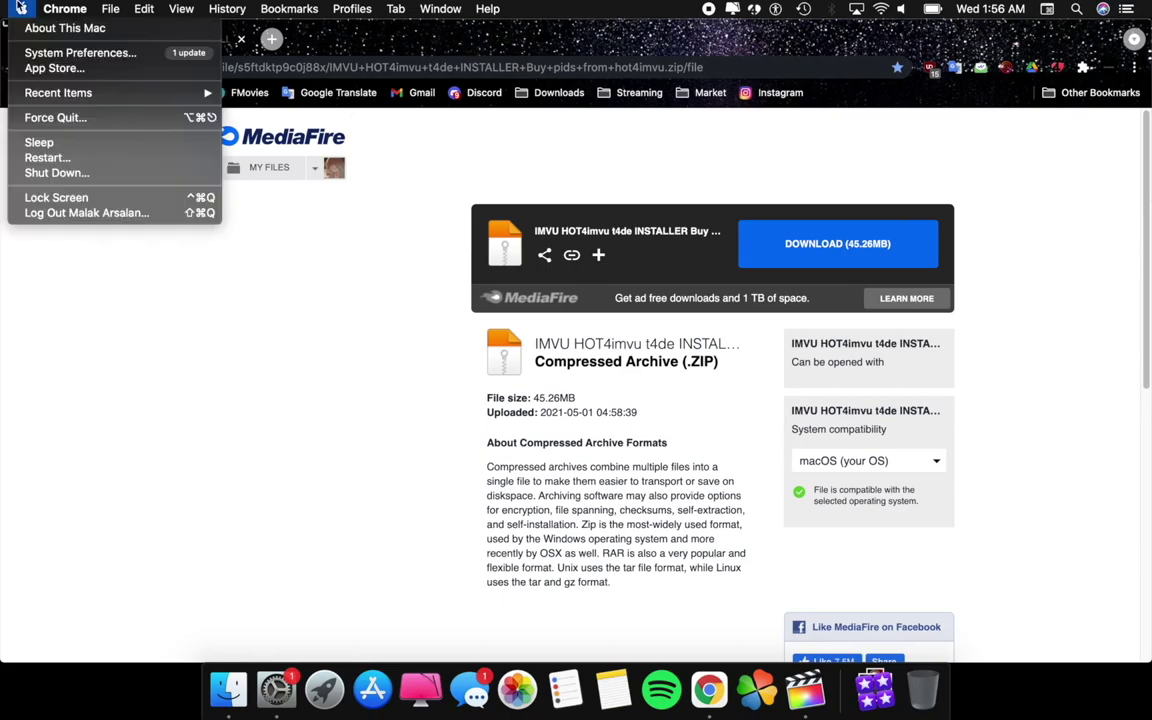
{"action": "left_click", "coordinate": [58, 29]}
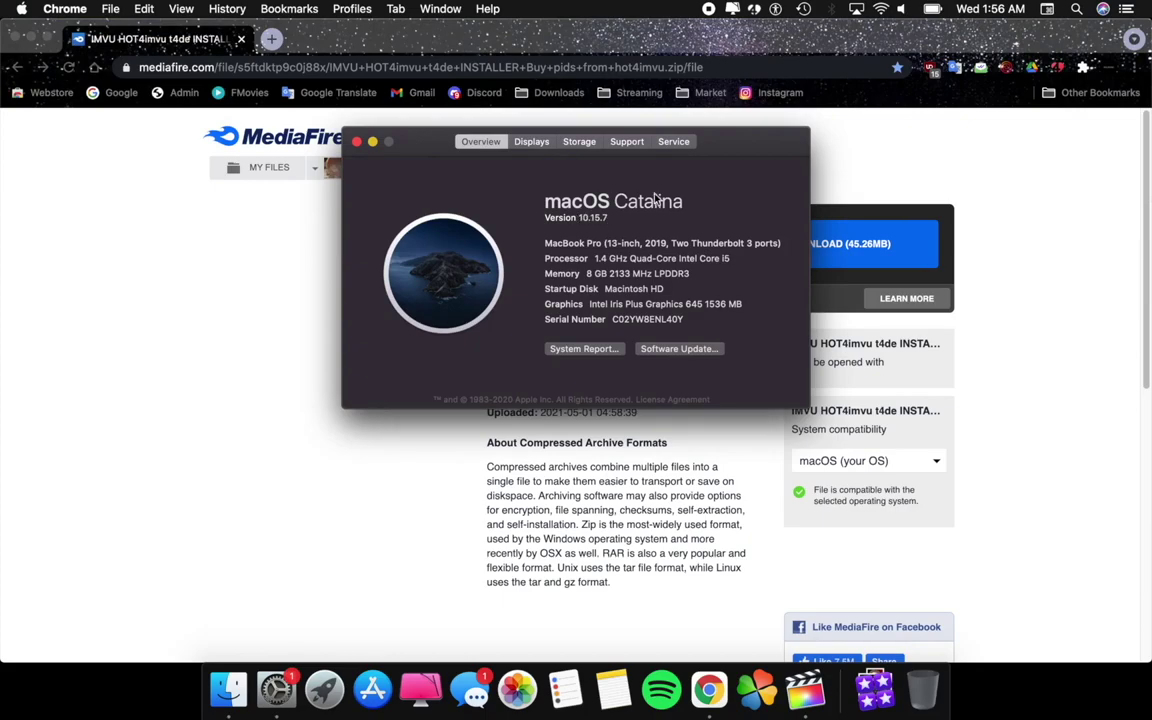
{"action": "left_click", "coordinate": [891, 284]}
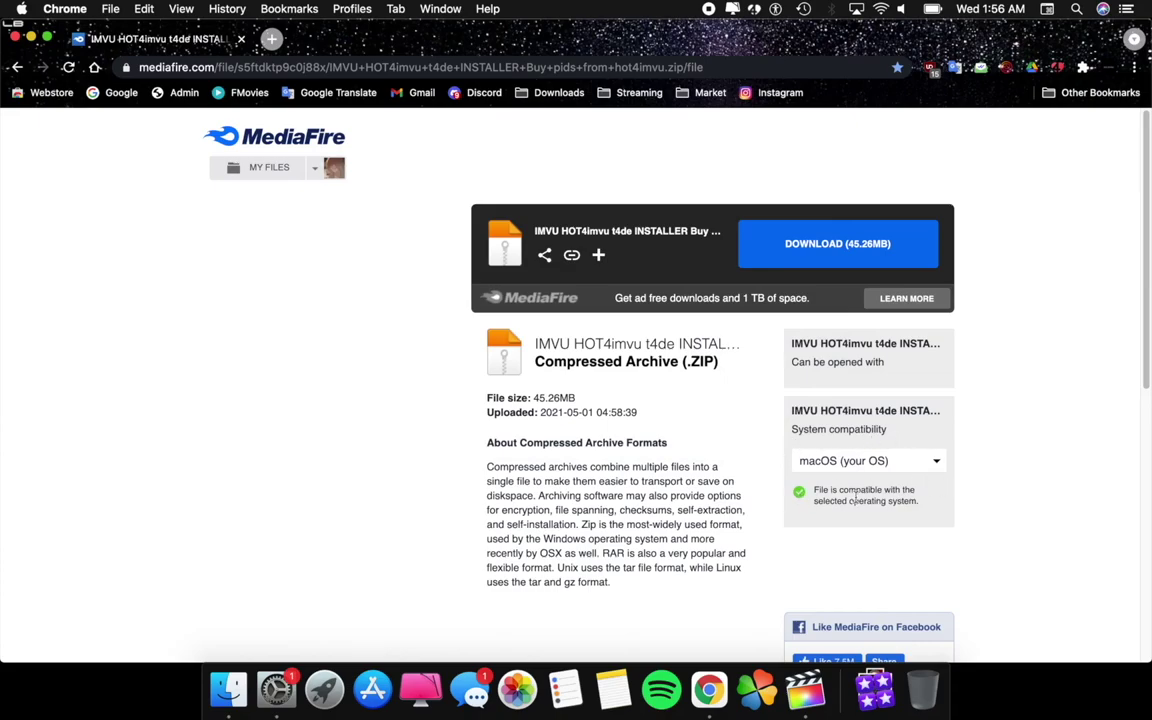
- Examine the system compatibility note and operating system options for the IMVU installer archive
{"action": "left_click_drag", "start_coordinate": [813, 490], "coordinate": [924, 517]}
{"action": "left_click", "coordinate": [926, 469]}
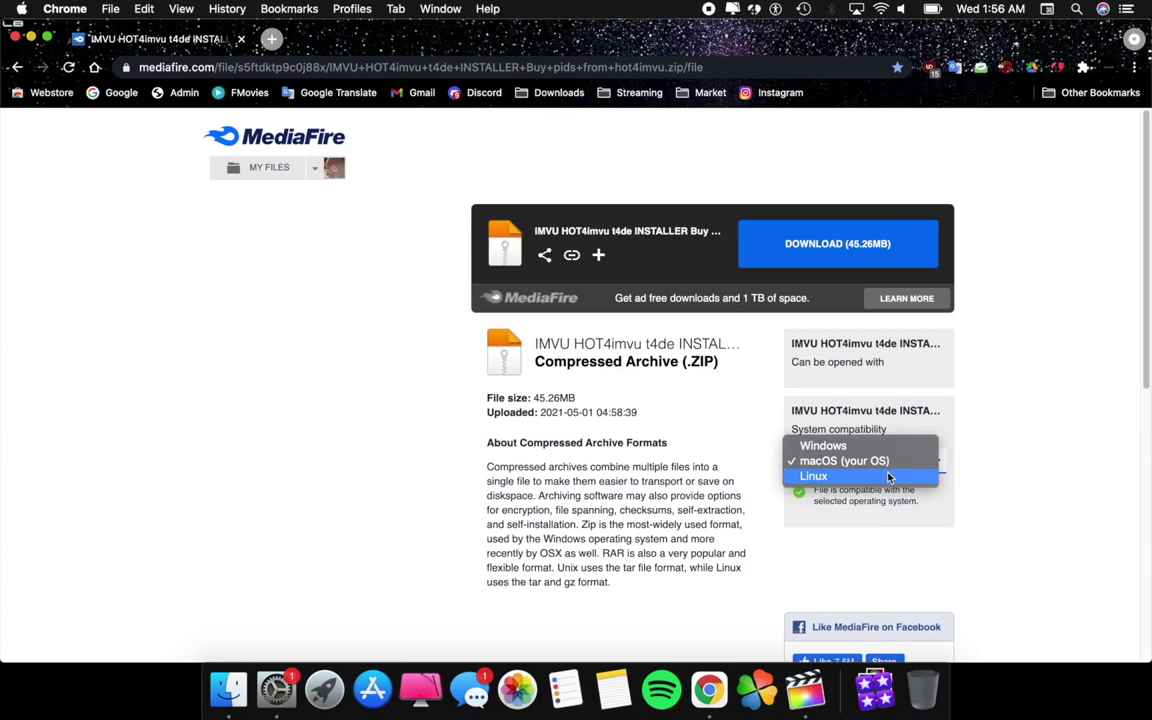
{"action": "left_click", "coordinate": [1018, 419]}
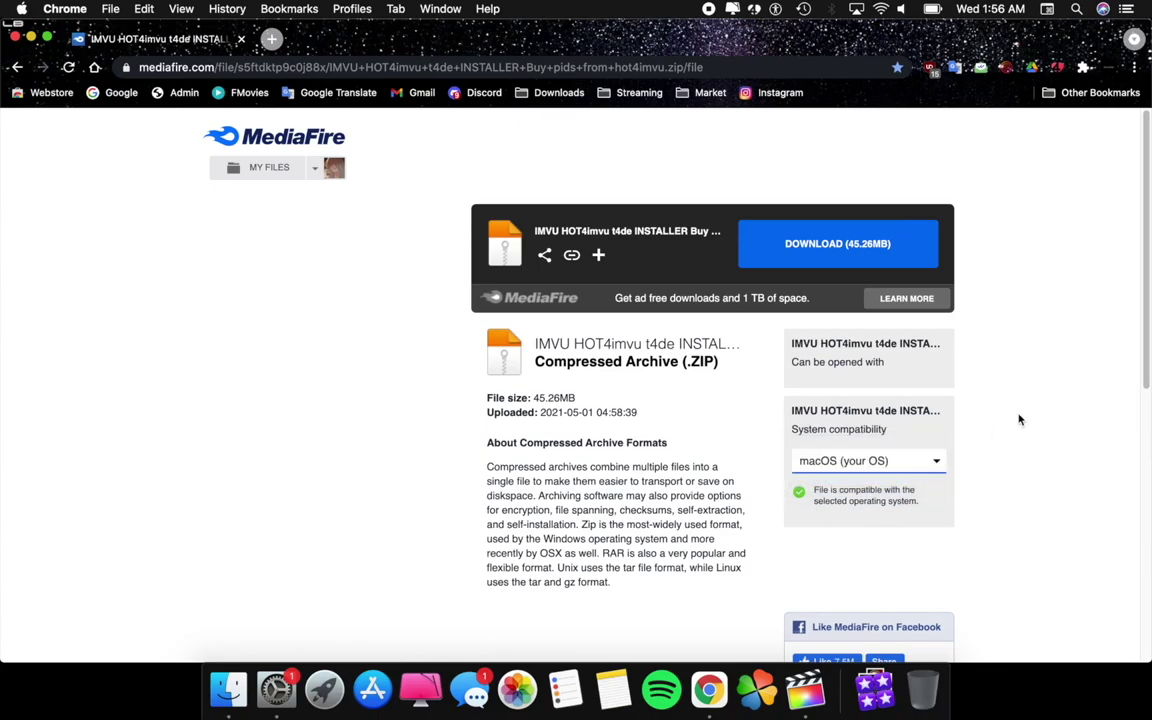
- Start downloading the IMVU installer ZIP archive and cancel saving it
{"action": "left_click", "coordinate": [818, 250]}
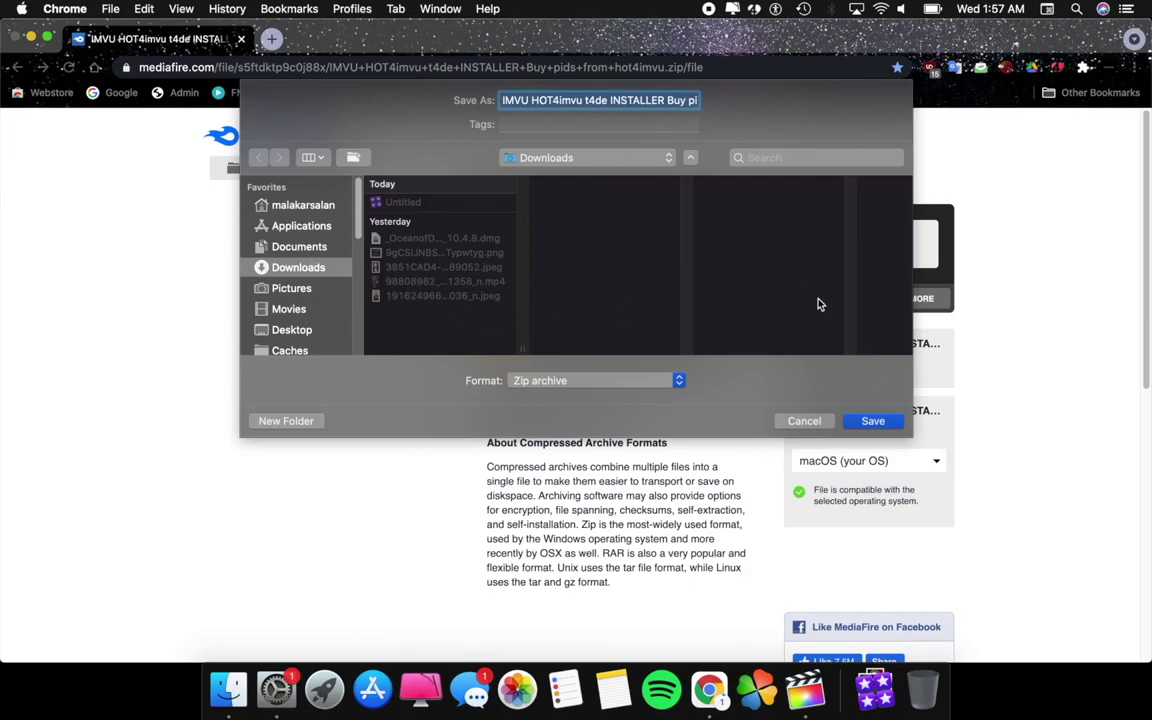
{"action": "left_click", "coordinate": [818, 423]}
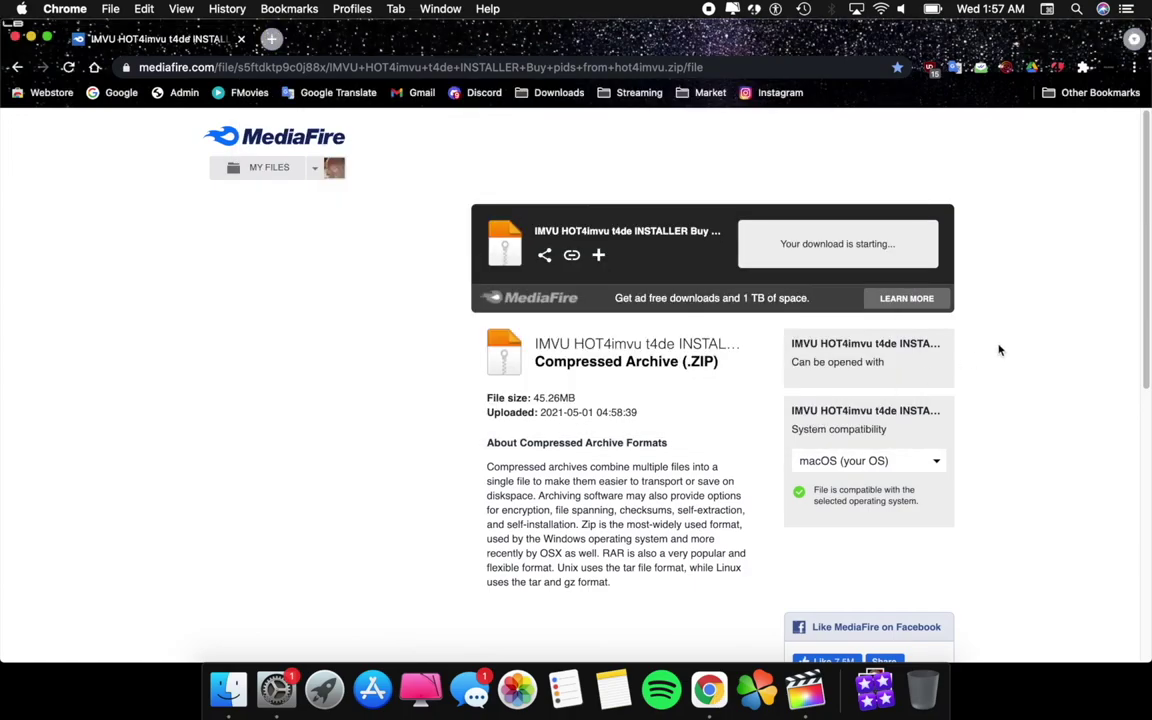
- Open the PlayOnMac website and go to its downloads page
{"action": "left_click", "coordinate": [222, 284]}
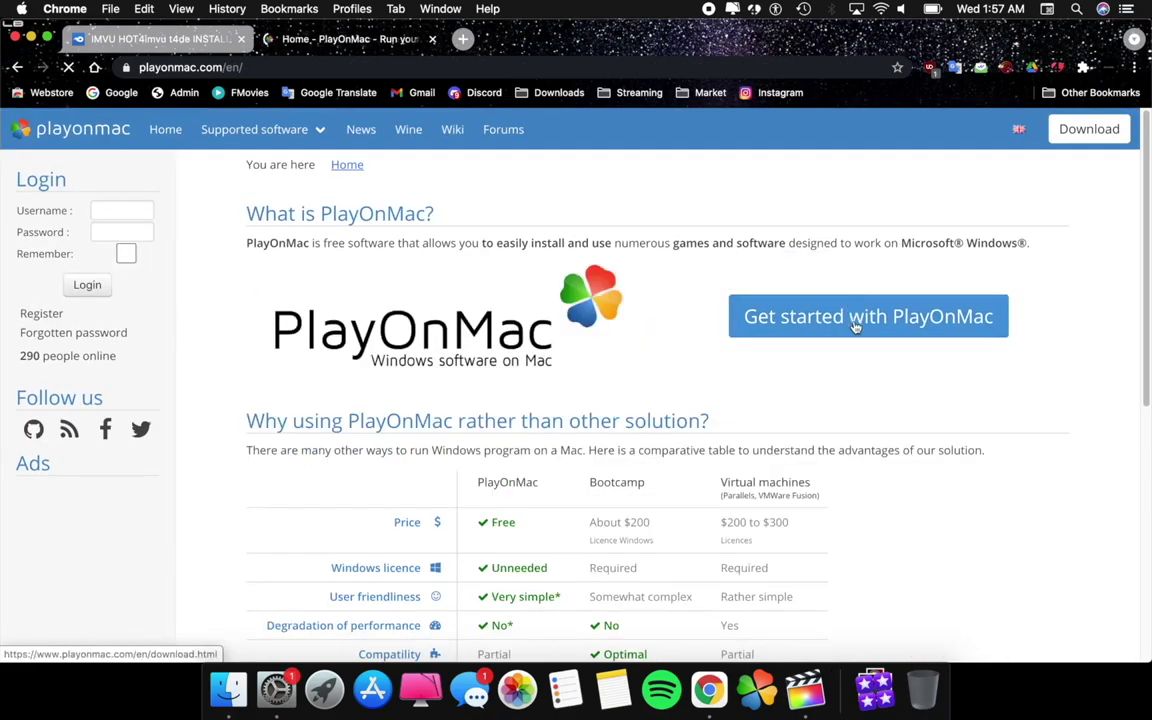
{"action": "left_click", "coordinate": [869, 320]}
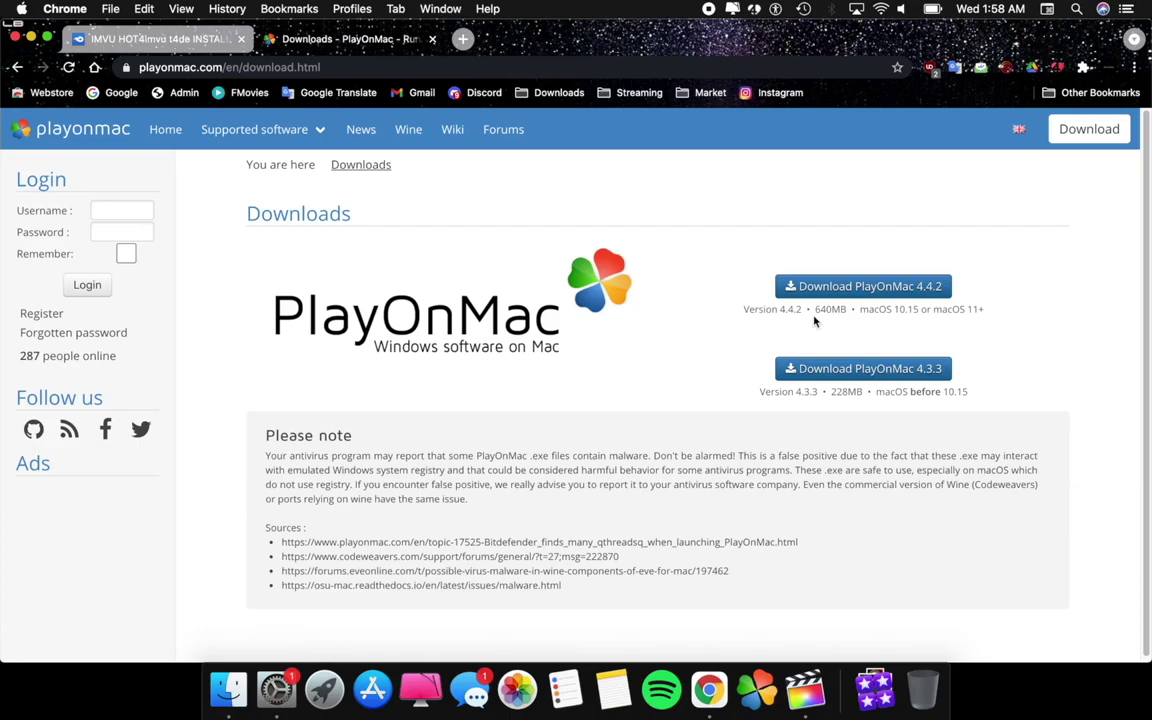
- Find the installed PlayOnMac application with a system search and launch it
{"action": "key", "text": "super+space"}
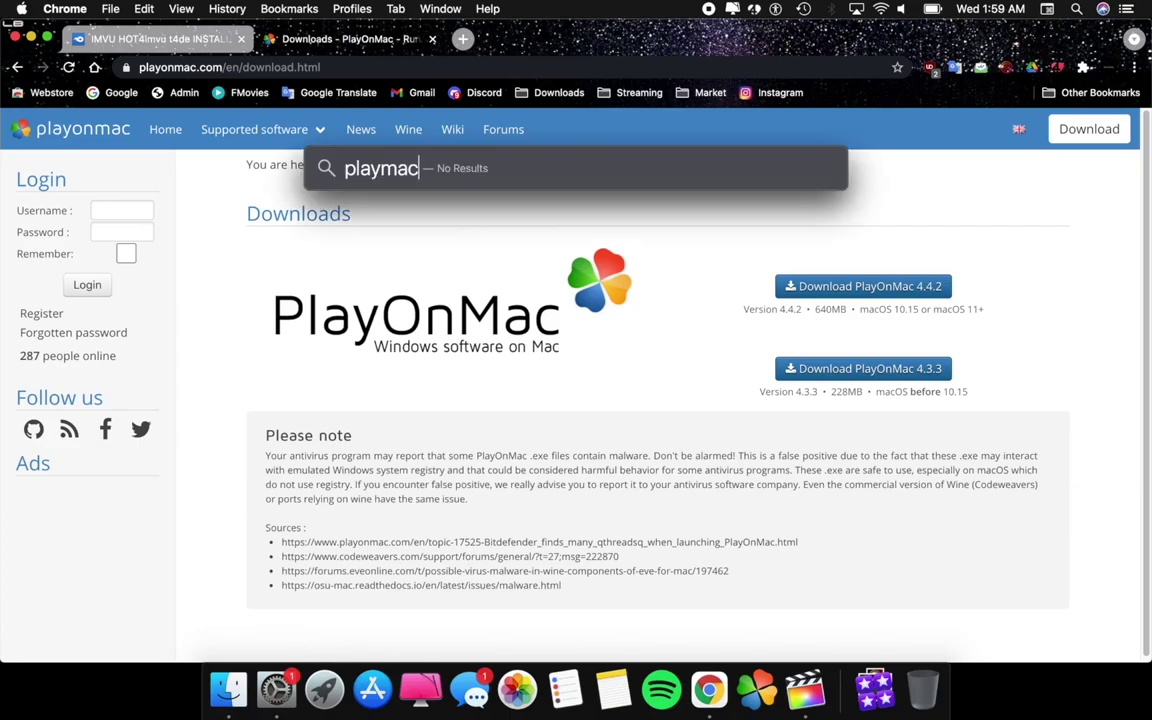
{"action": "type", "text": "playon"}
{"action": "key", "text": "Return"}
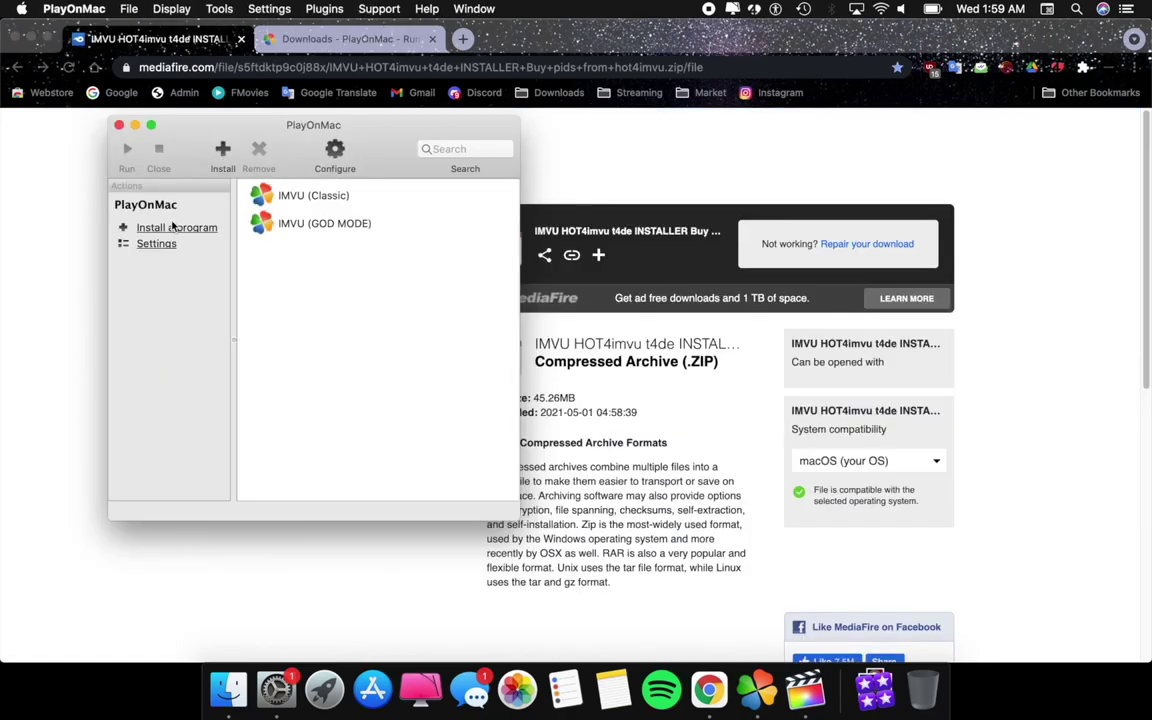
- Start a manual installation of a non-listed program in a new virtual drive
{"action": "left_click", "coordinate": [165, 228]}
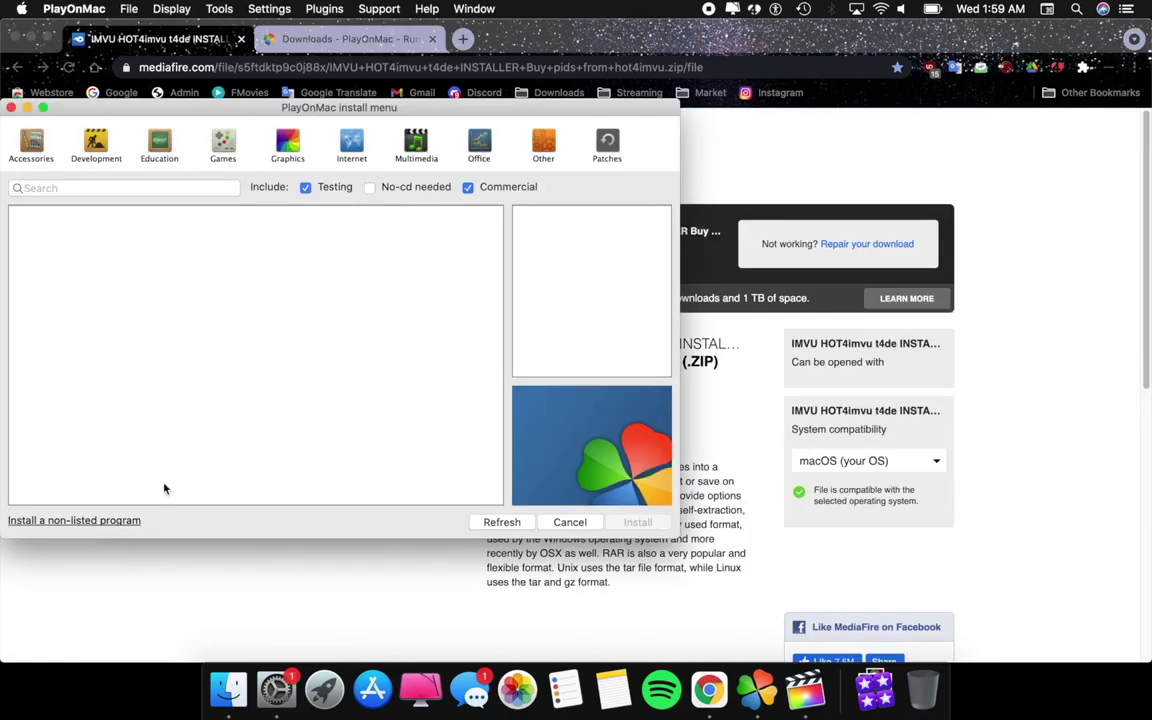
{"action": "left_click", "coordinate": [100, 521]}
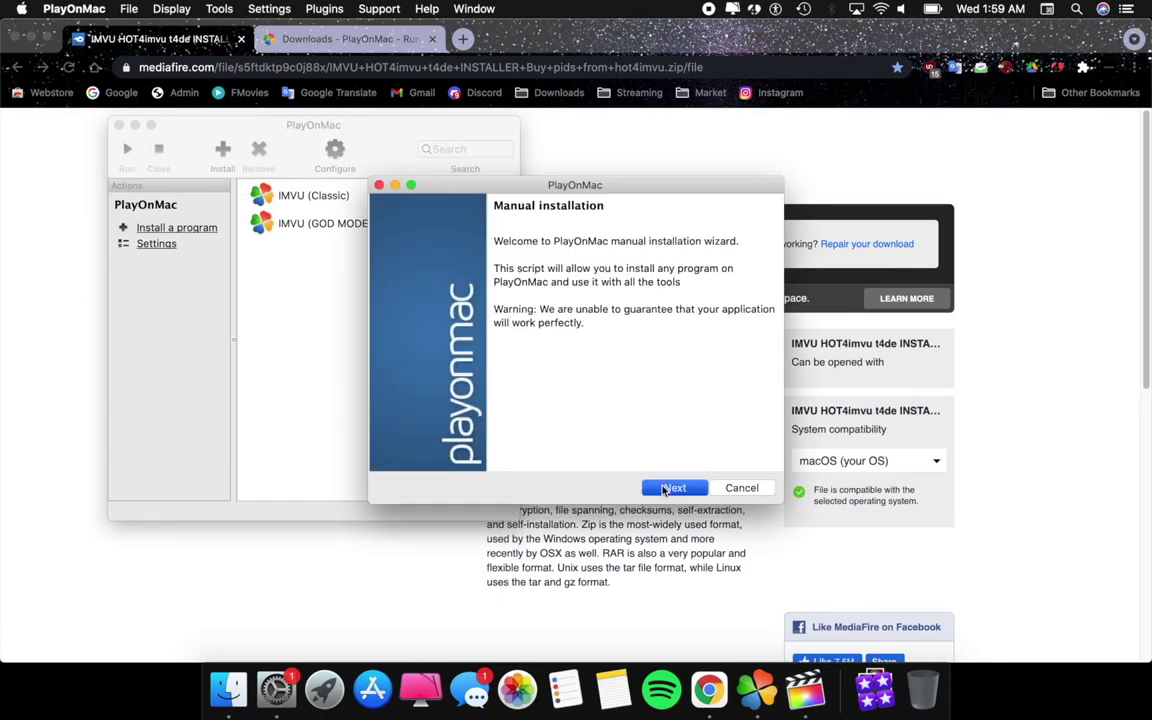
{"action": "left_click", "coordinate": [672, 487]}
{"action": "left_click", "coordinate": [480, 281]}
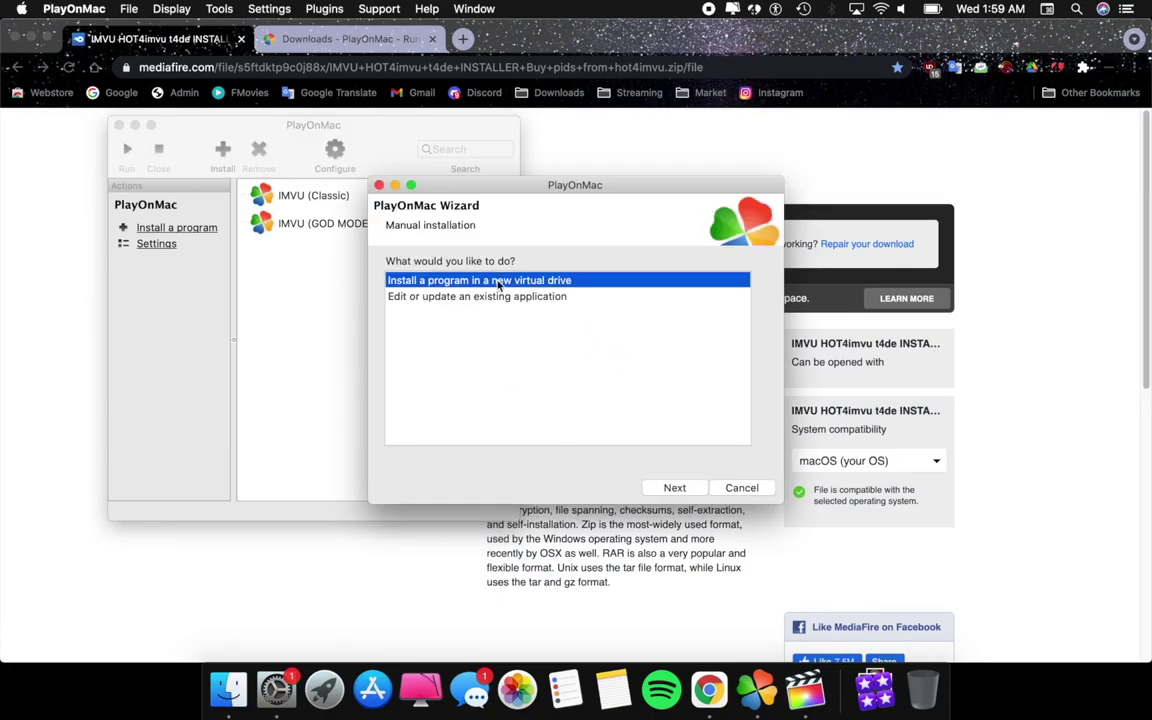
{"action": "left_click", "coordinate": [674, 487]}
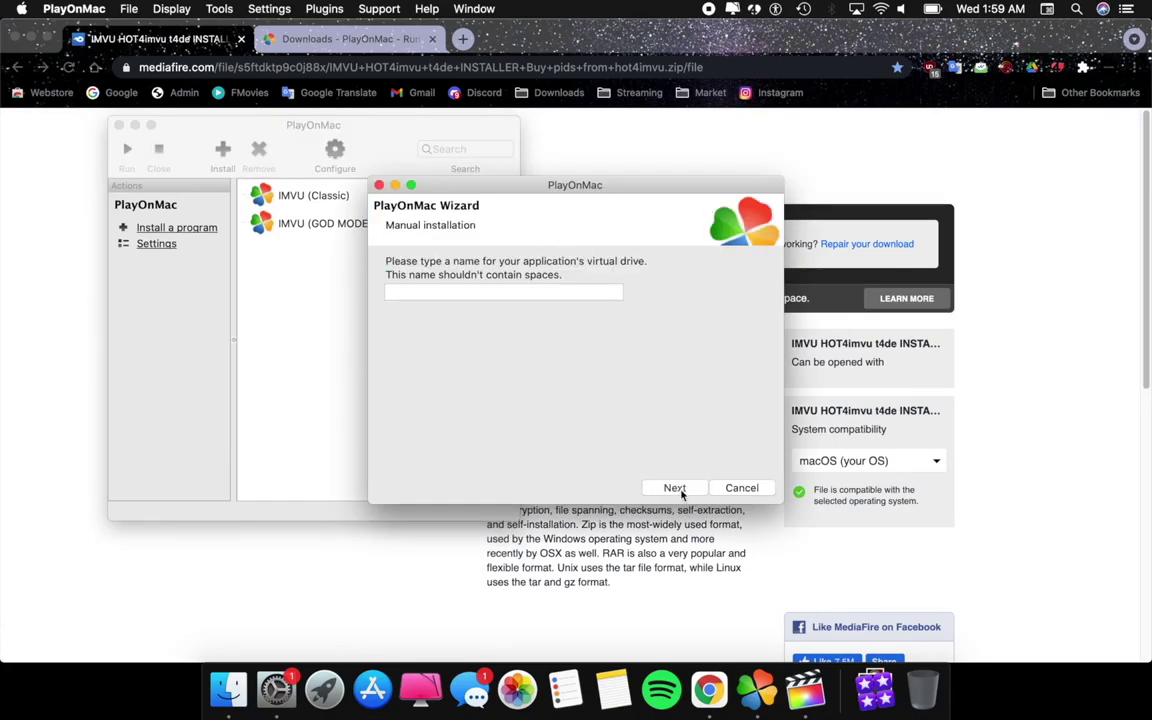
- Name the virtual drive Godmode and continue to the install file selection without any pre-installation options
{"action": "left_click", "coordinate": [534, 291]}
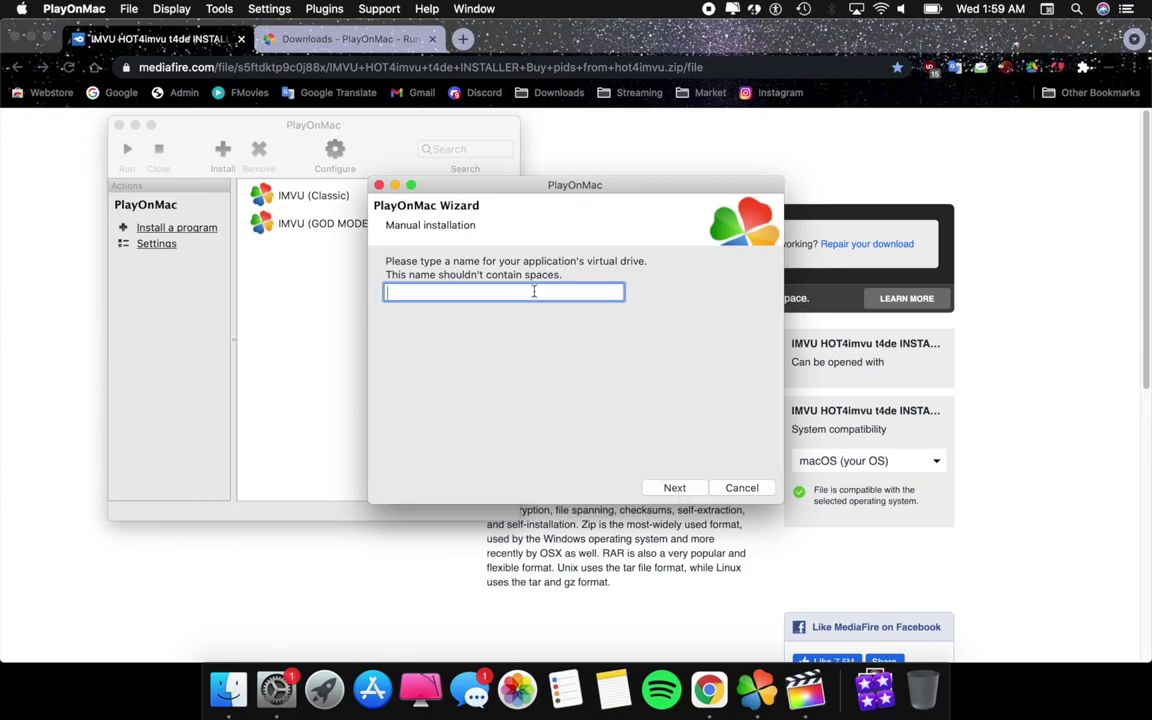
{"action": "type", "text": "Godmode"}
{"action": "left_click", "coordinate": [676, 488]}
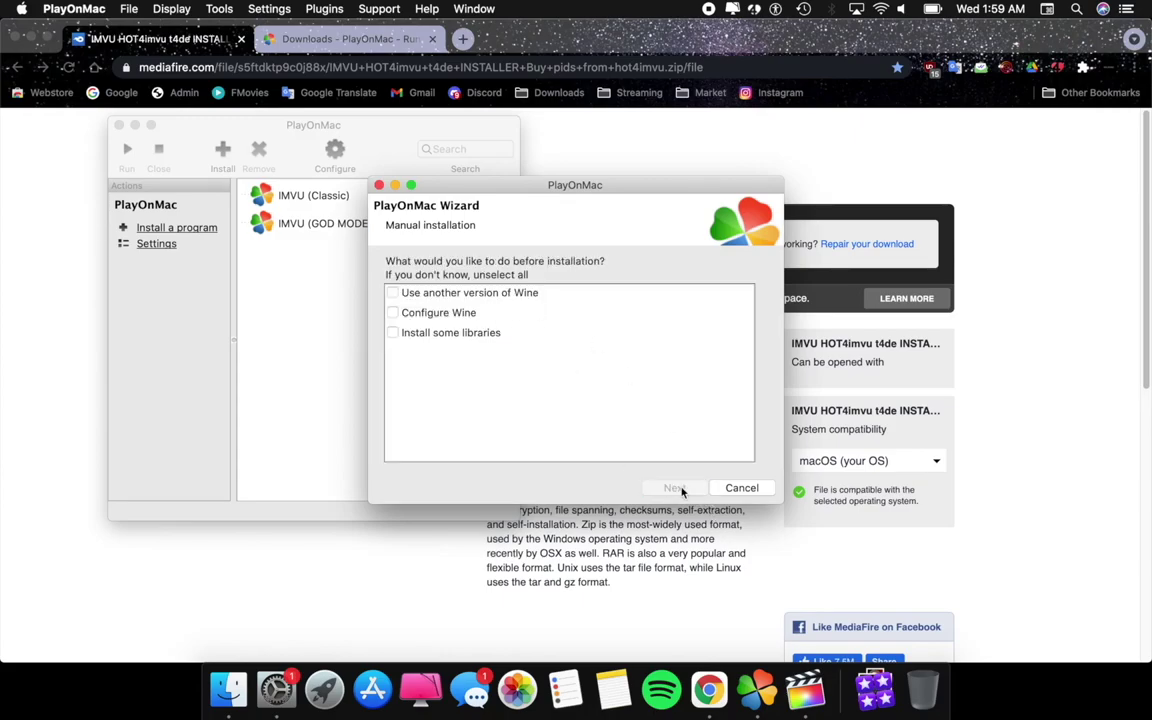
{"action": "left_click", "coordinate": [676, 487]}
{"action": "double_click", "coordinate": [463, 300]}
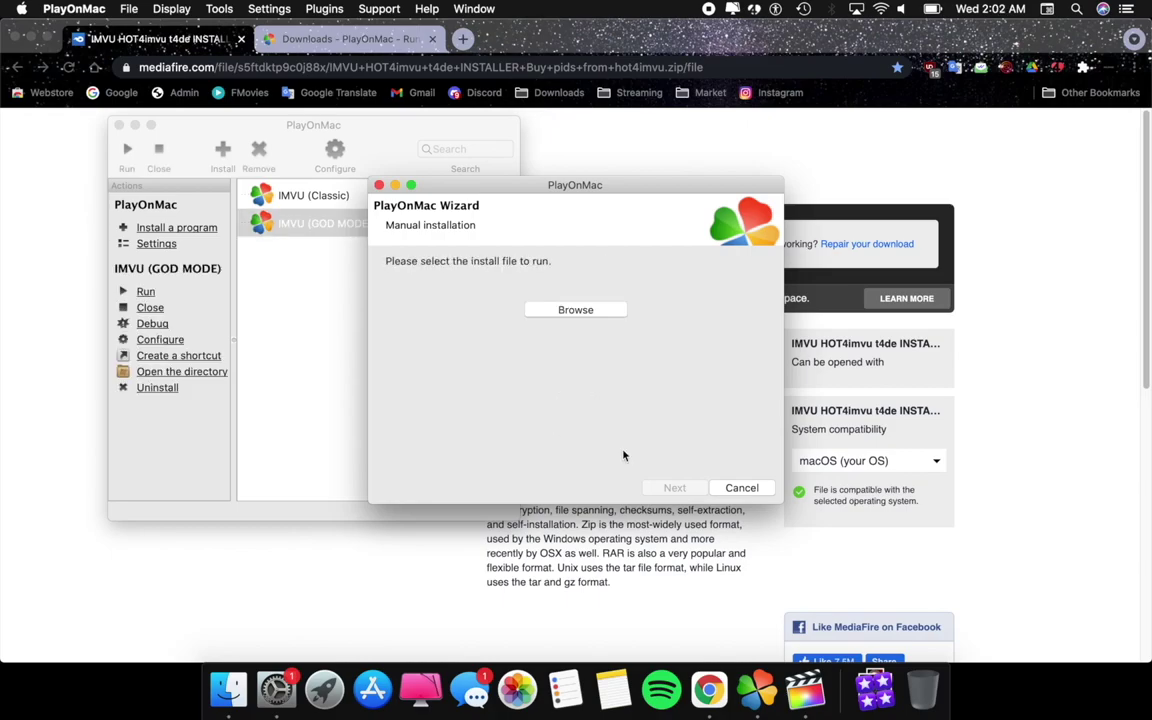
- Choose IMVU GOD MODE (WORKS).exe as the install file and run it
{"action": "left_click", "coordinate": [587, 307]}
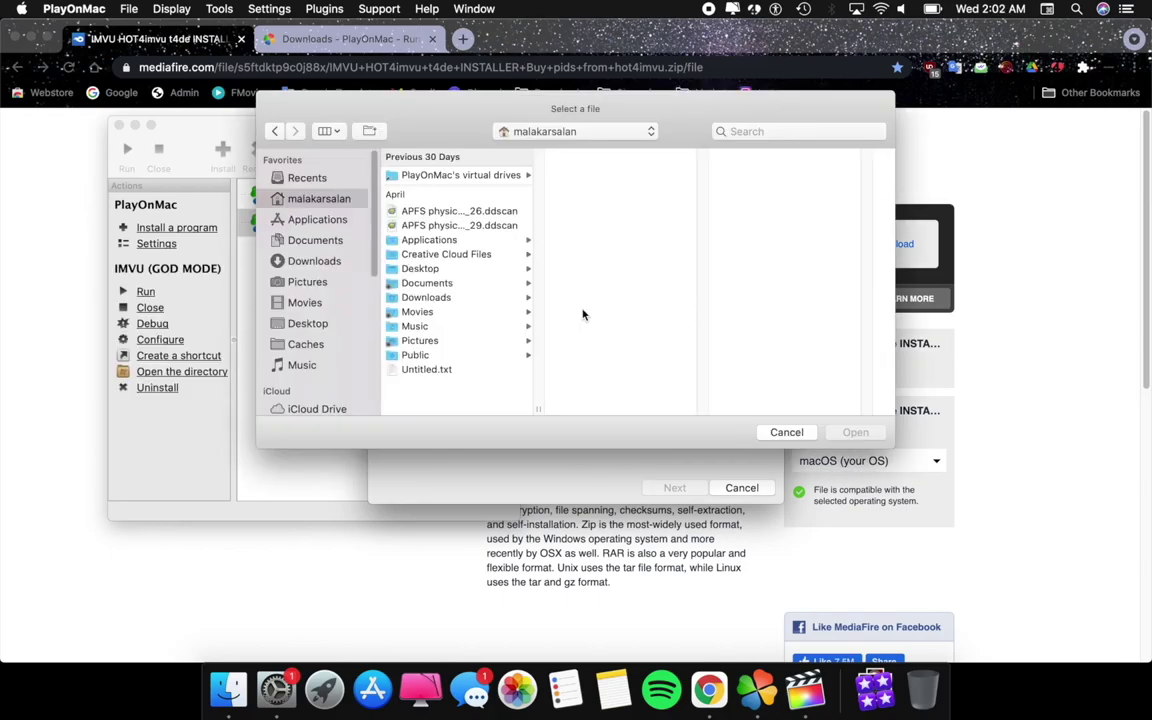
{"action": "left_click", "coordinate": [317, 219]}
{"action": "left_click", "coordinate": [504, 198]}
{"action": "key", "text": "Return"}
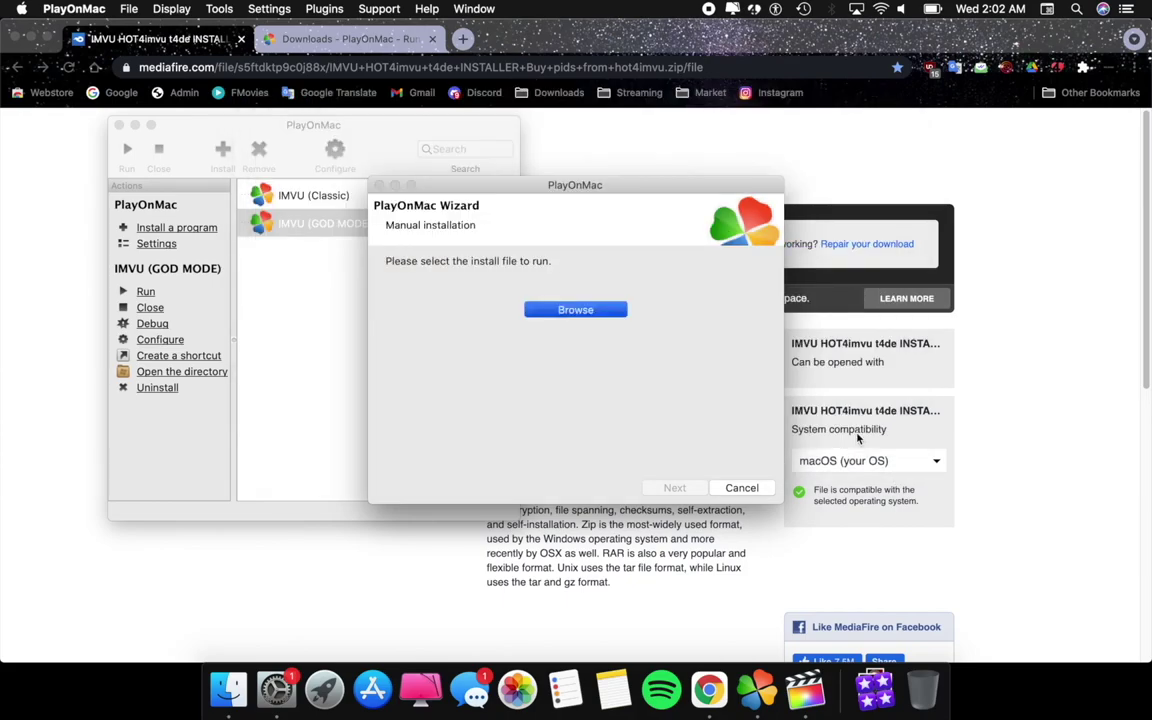
{"action": "left_click", "coordinate": [671, 486]}
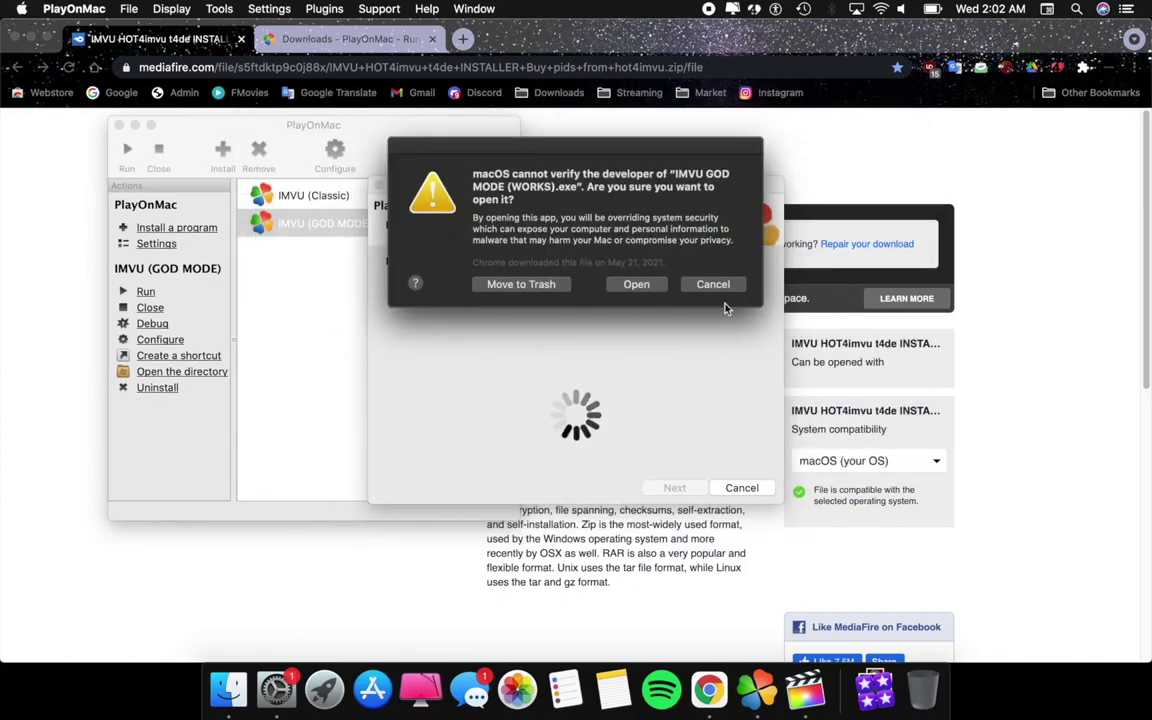
{"action": "left_click_drag", "start_coordinate": [610, 187], "coordinate": [483, 187]}
{"action": "left_click", "coordinate": [499, 208]}
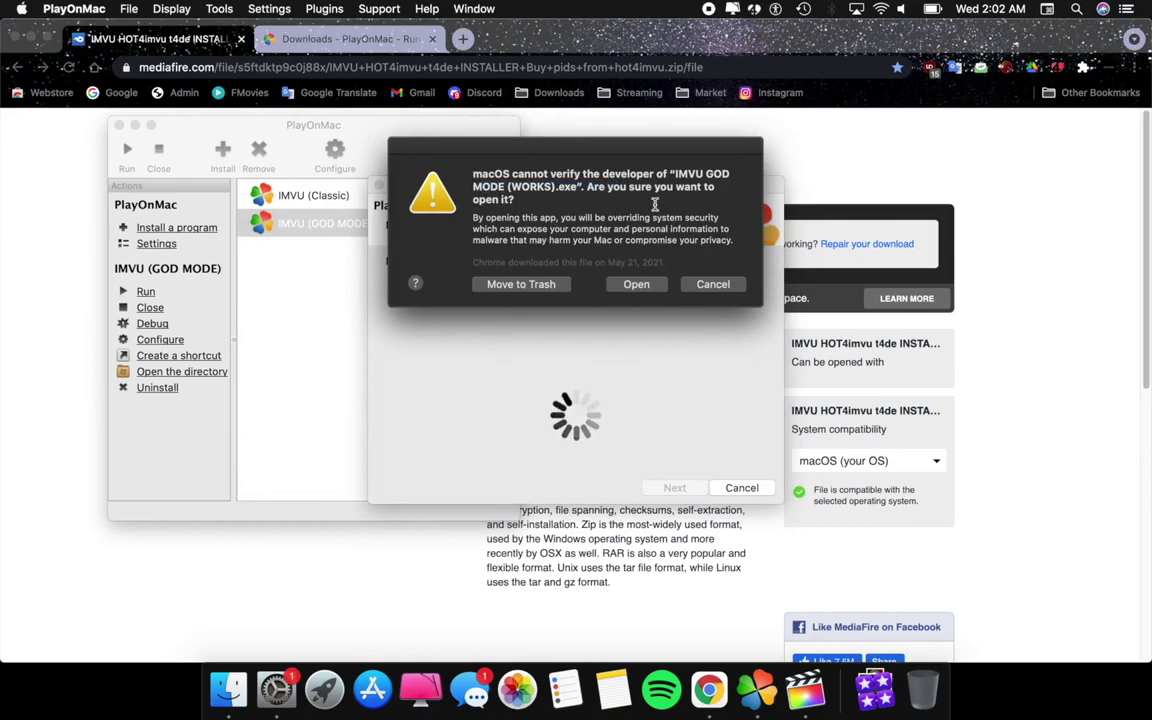
{"action": "left_click_drag", "start_coordinate": [617, 175], "coordinate": [571, 198]}
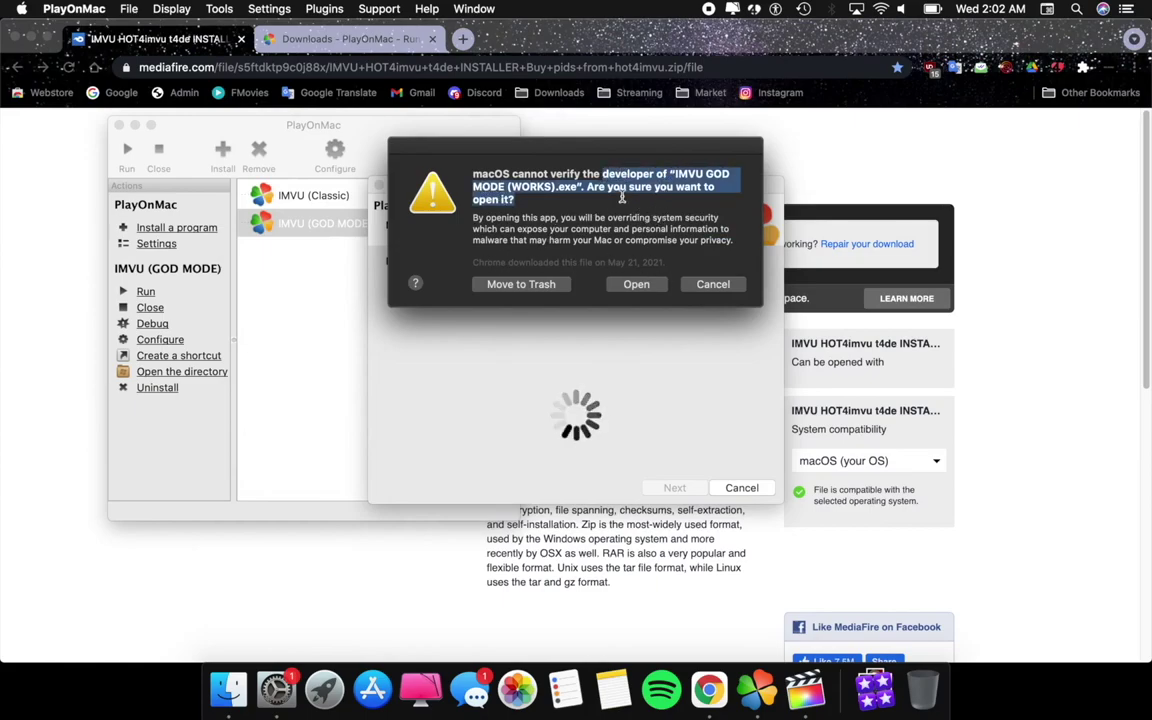
{"action": "left_click", "coordinate": [656, 188]}
- Dismiss the unverified developer warning and allow IMVU GOD MODE (WORKS).exe in the Mac's Security & Privacy settings
{"action": "left_click", "coordinate": [276, 688]}
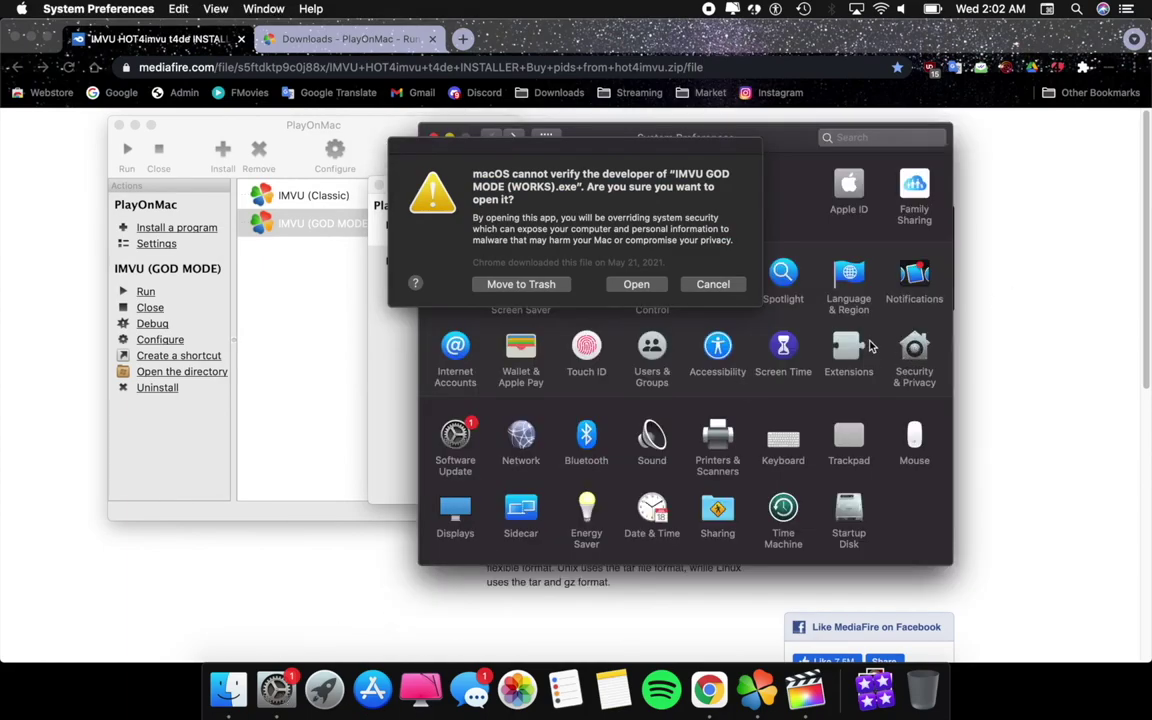
{"action": "left_click", "coordinate": [913, 347]}
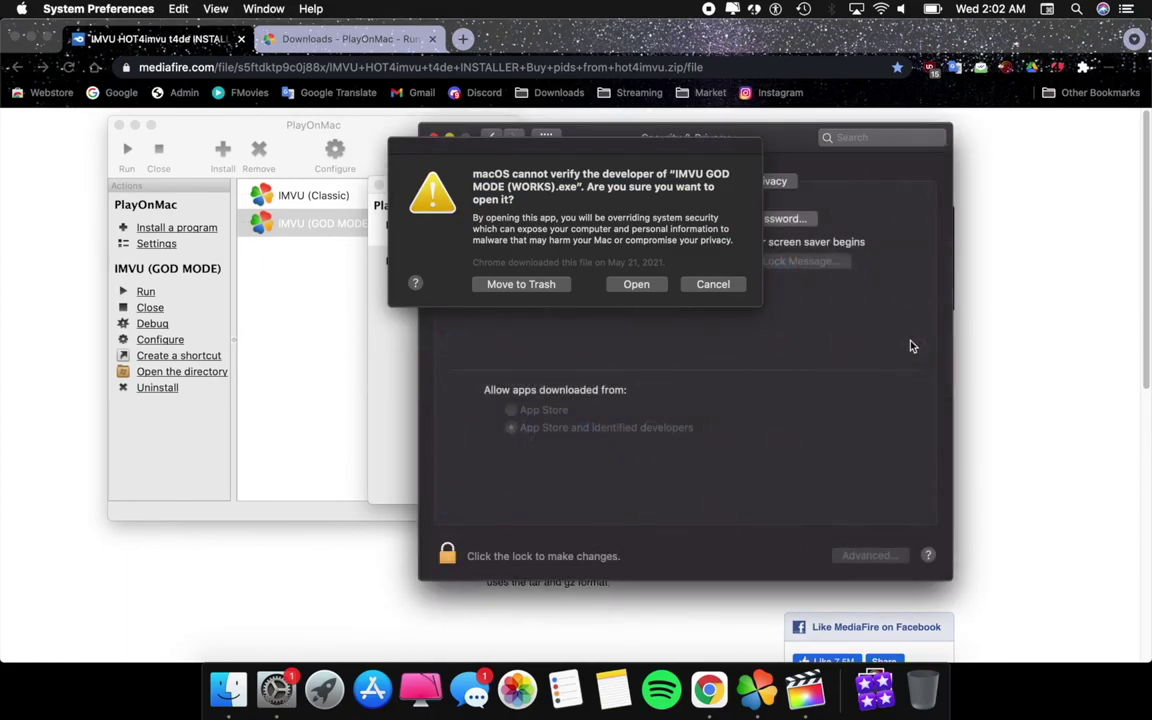
{"action": "left_click", "coordinate": [711, 287]}
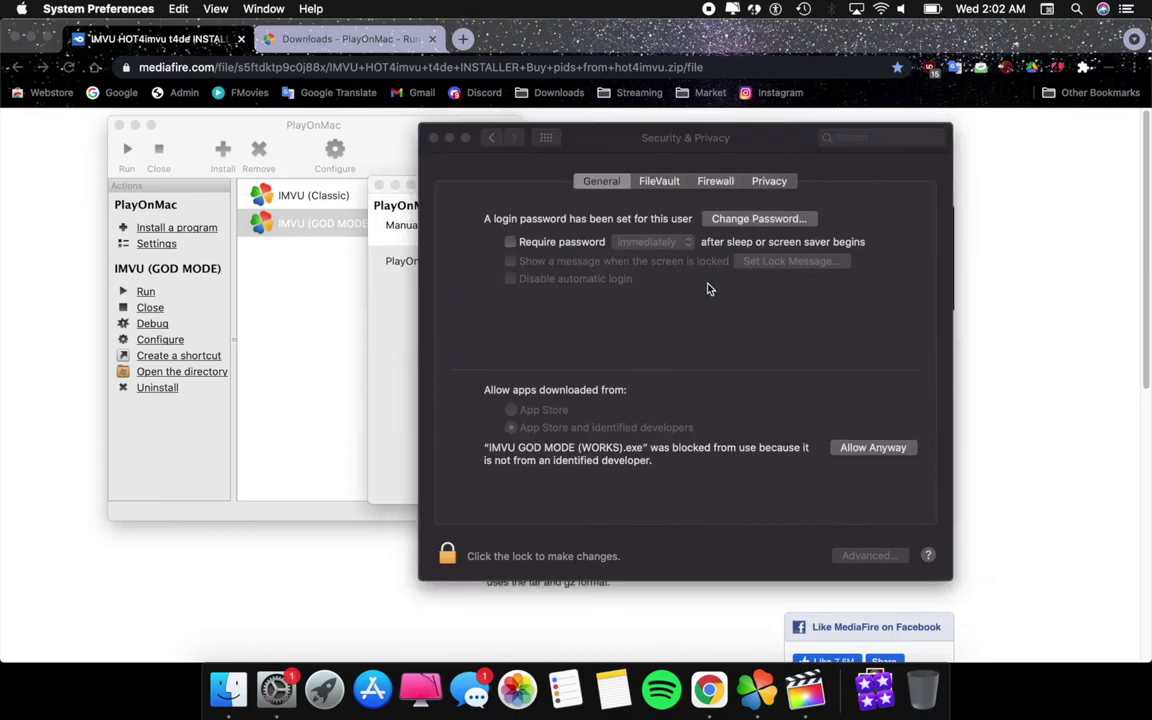
{"action": "left_click", "coordinate": [874, 450]}
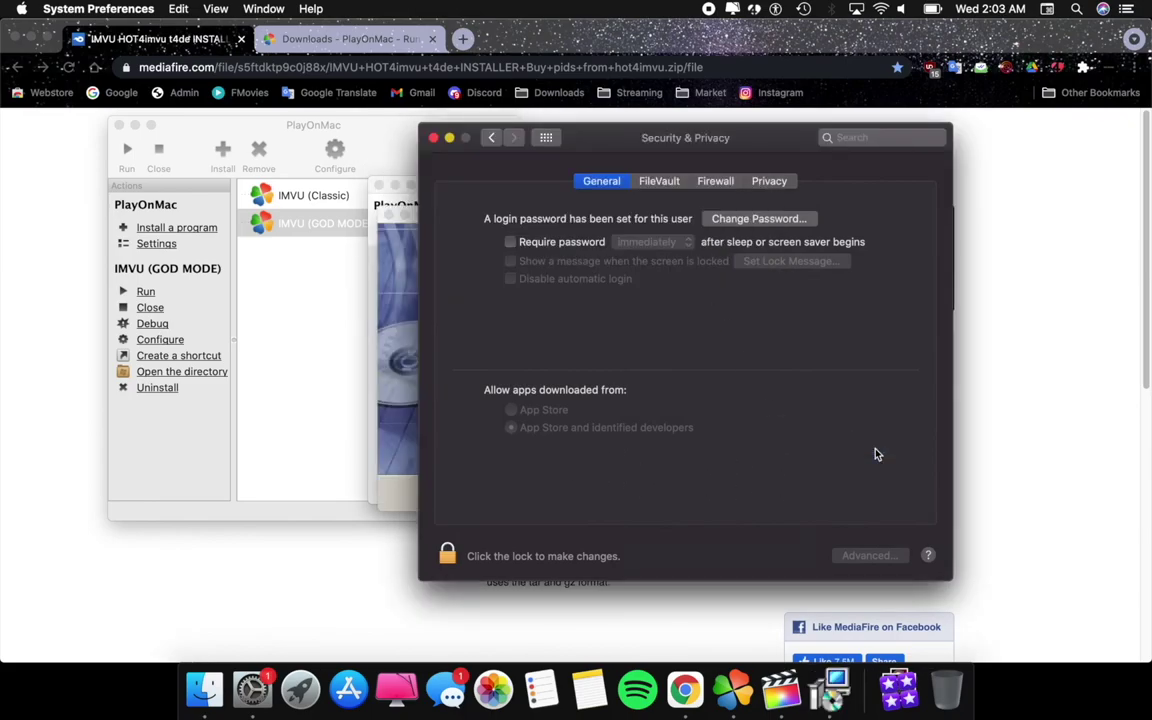
- Bring the IMVU HOT4imvu setup wizard forward and complete the installation in the proposed destination folder
{"action": "left_click", "coordinate": [836, 688]}
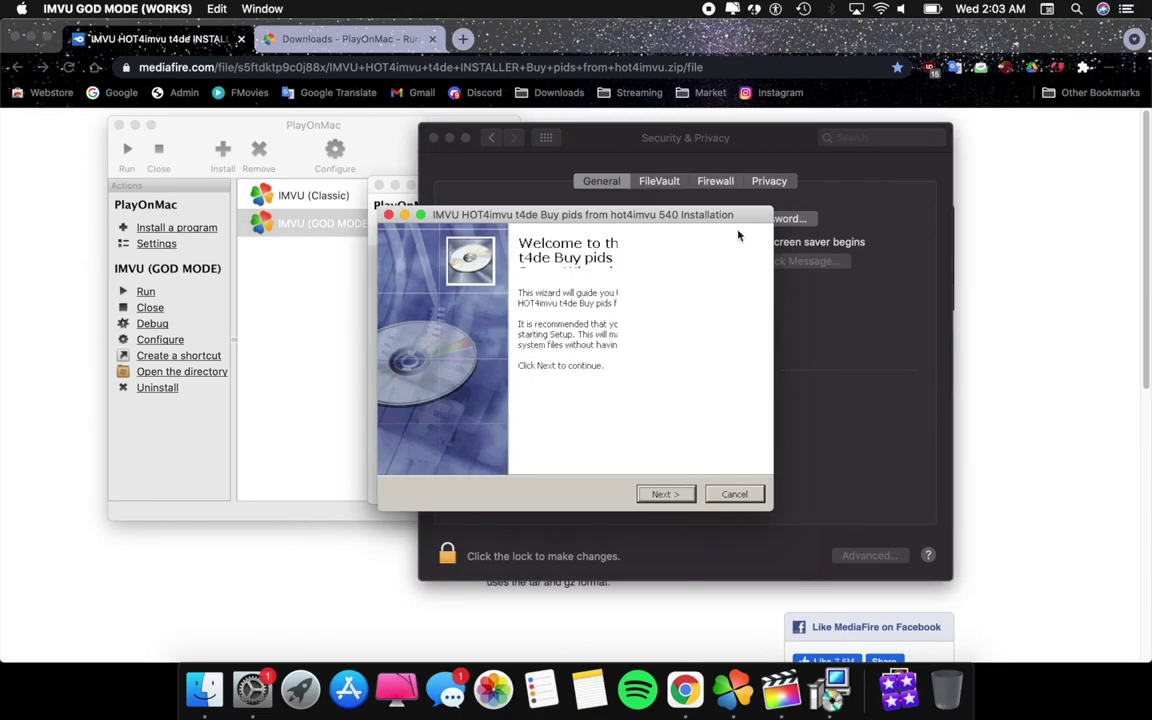
{"action": "left_click", "coordinate": [667, 494]}
{"action": "left_click_drag", "start_coordinate": [502, 384], "coordinate": [407, 365]}
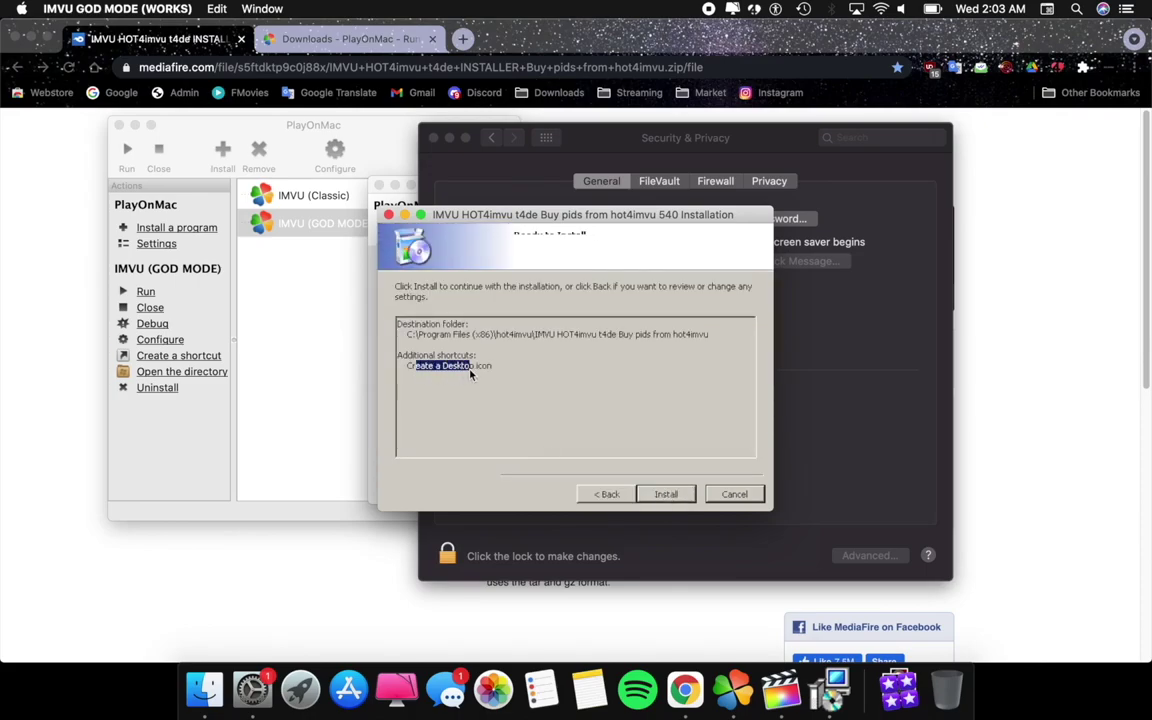
{"action": "left_click", "coordinate": [503, 385]}
{"action": "left_click", "coordinate": [666, 496]}
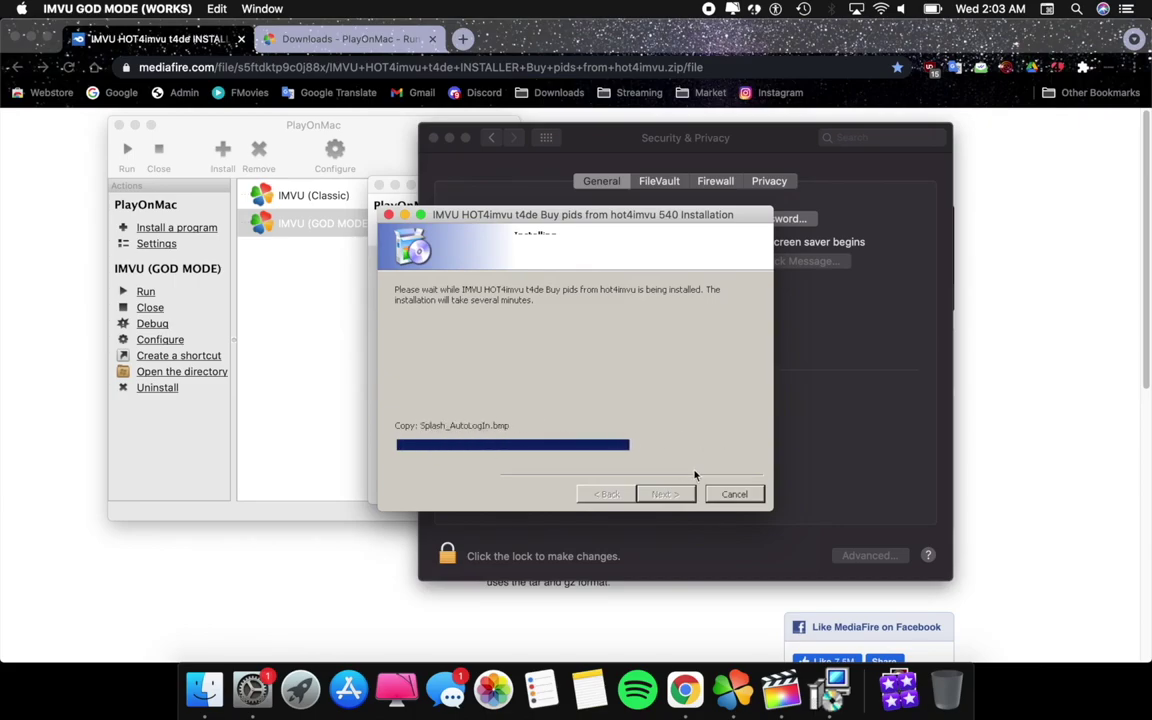
{"action": "left_click", "coordinate": [666, 494]}
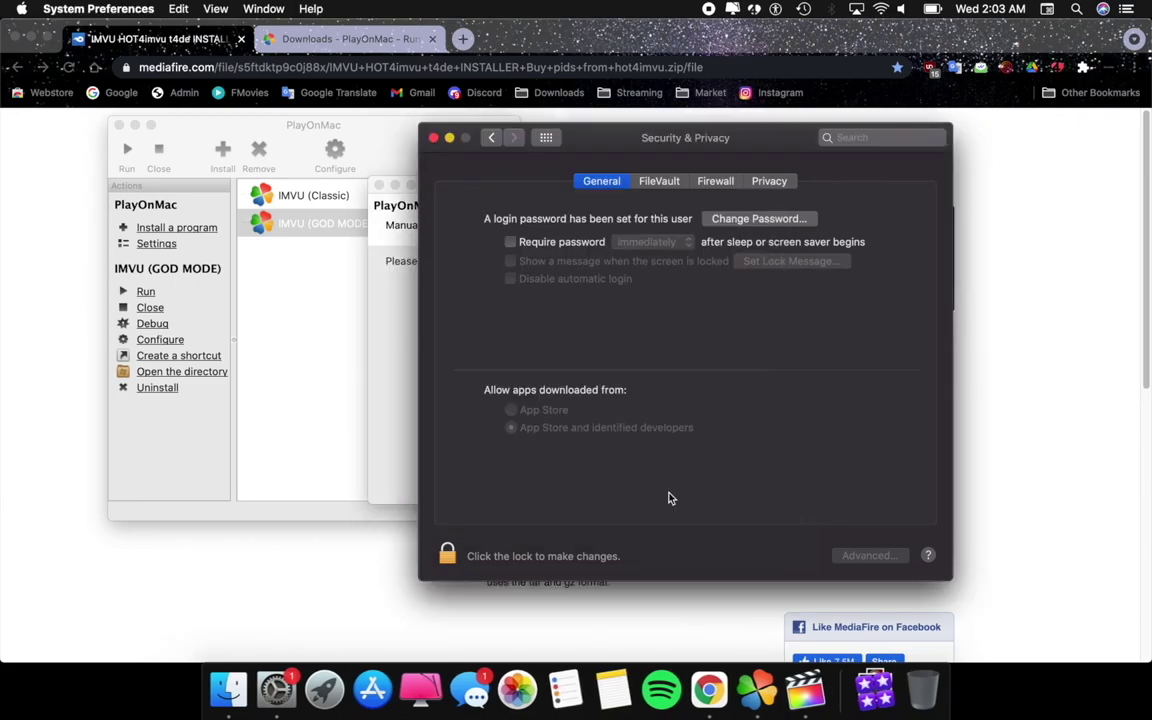
- Return to the PlayOnMac wizard and create a shortcut for IMVUClient.exe named "imvu god hoihi"
{"action": "left_click", "coordinate": [380, 424]}
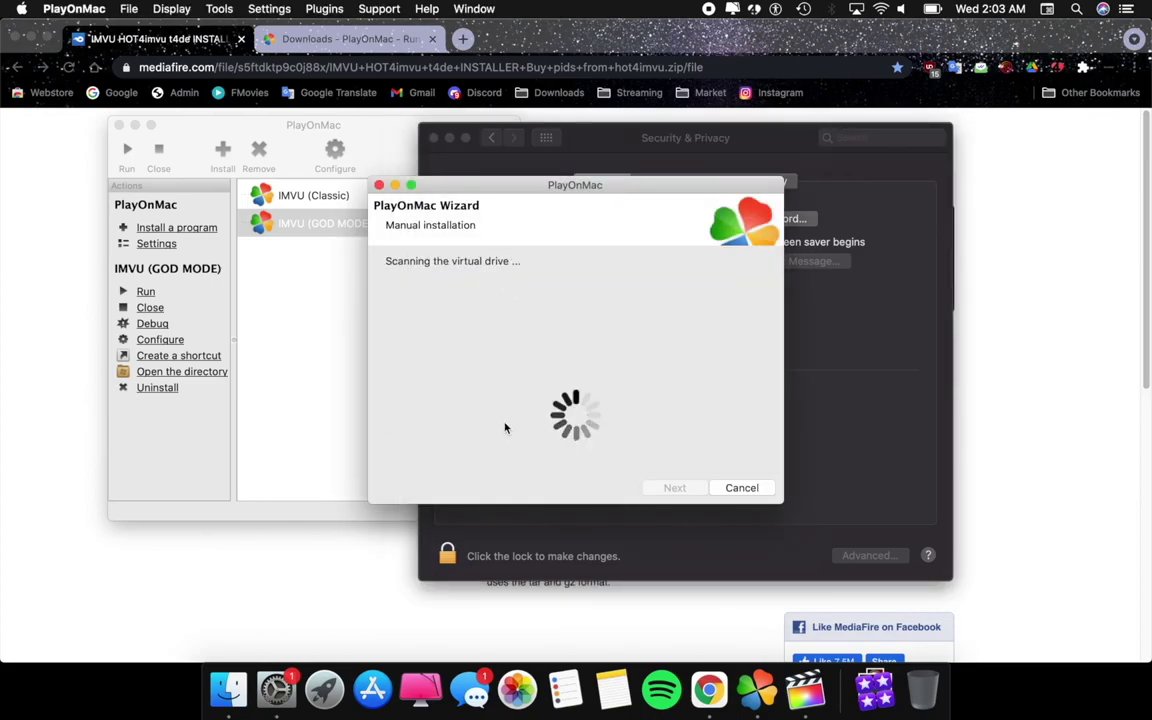
{"action": "left_click", "coordinate": [465, 321]}
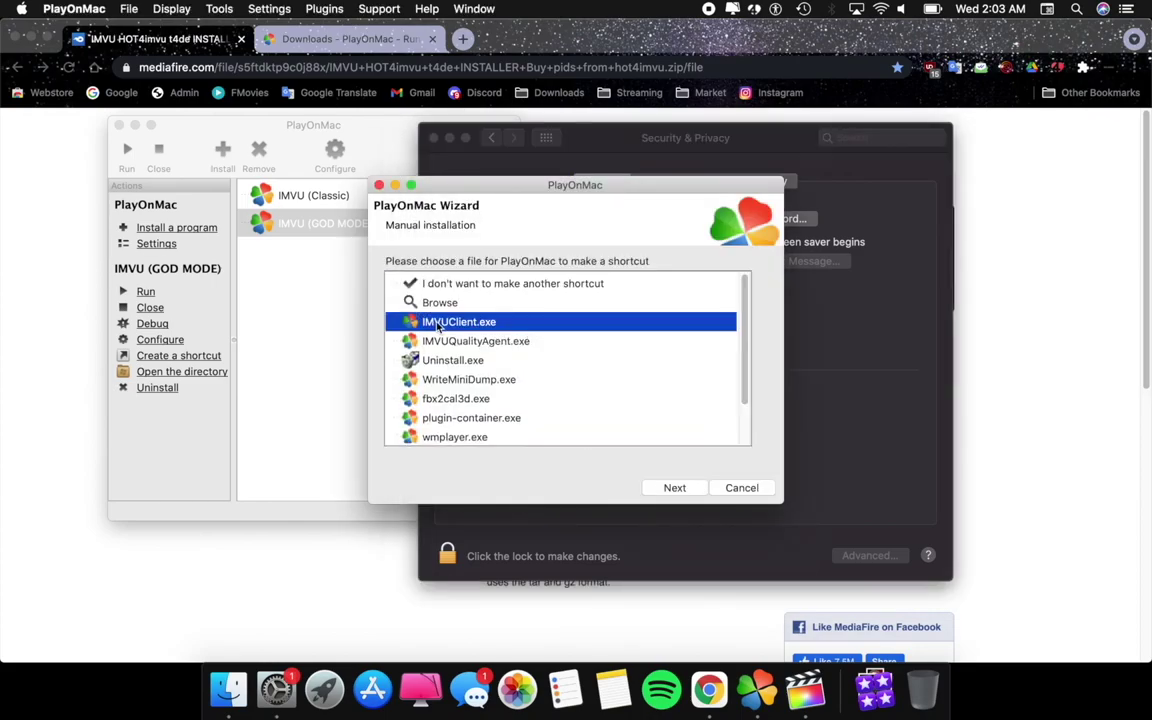
{"action": "left_click", "coordinate": [675, 490]}
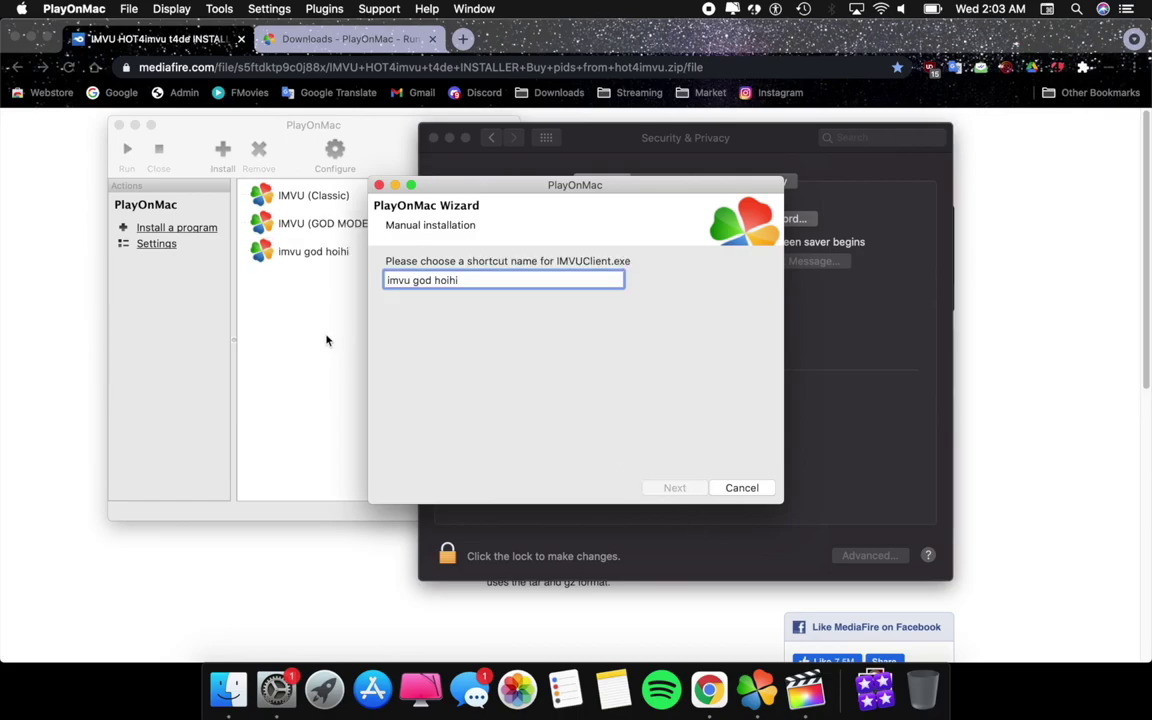
{"action": "left_click", "coordinate": [675, 488]}
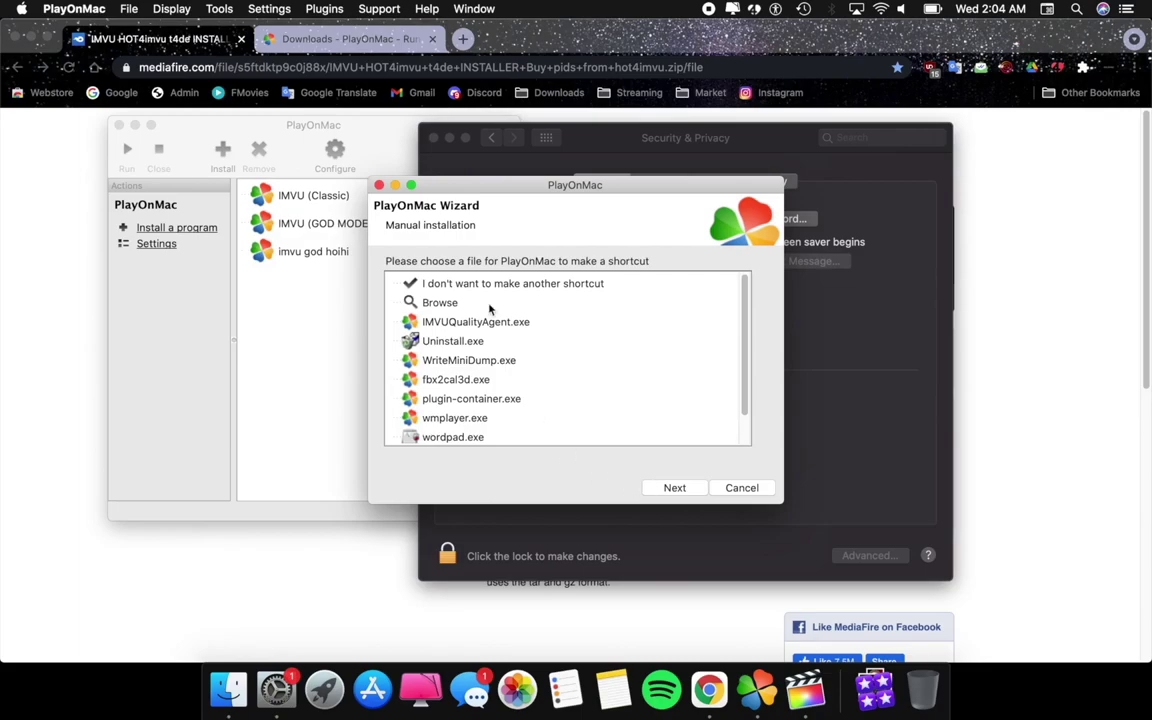
- Finish the PlayOnMac wizard without making another shortcut, and run the imvu god hoihi program
{"action": "left_click", "coordinate": [480, 284]}
{"action": "left_click", "coordinate": [686, 490]}
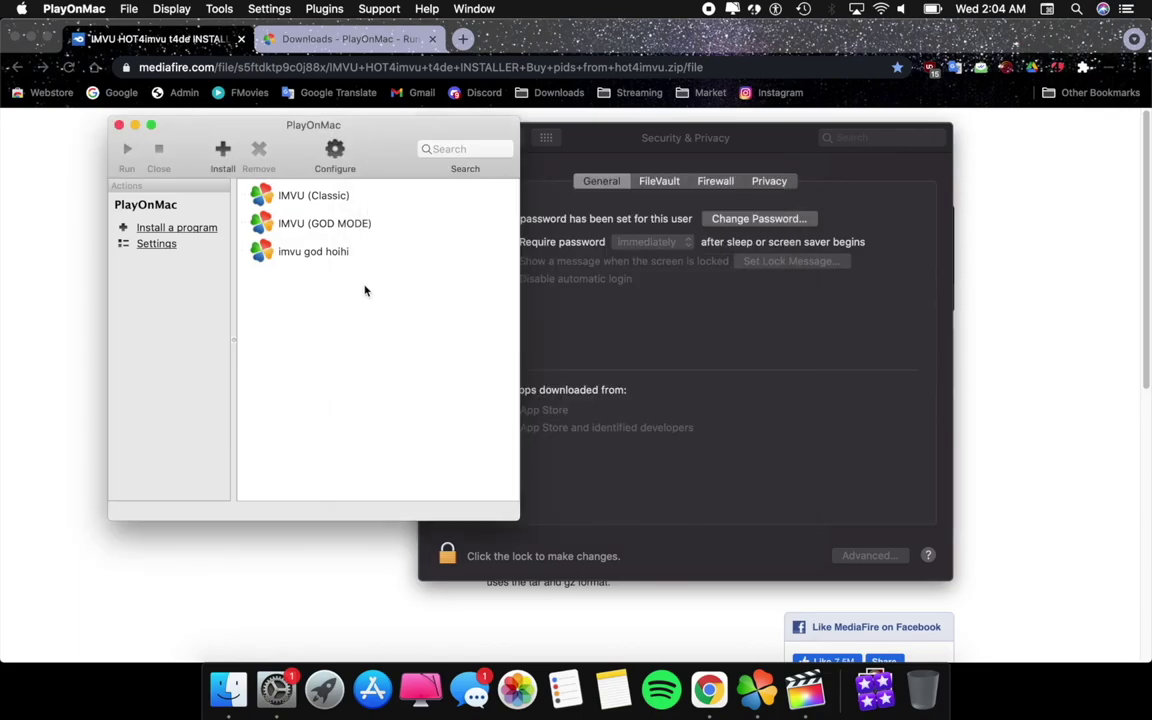
{"action": "left_click", "coordinate": [296, 255]}
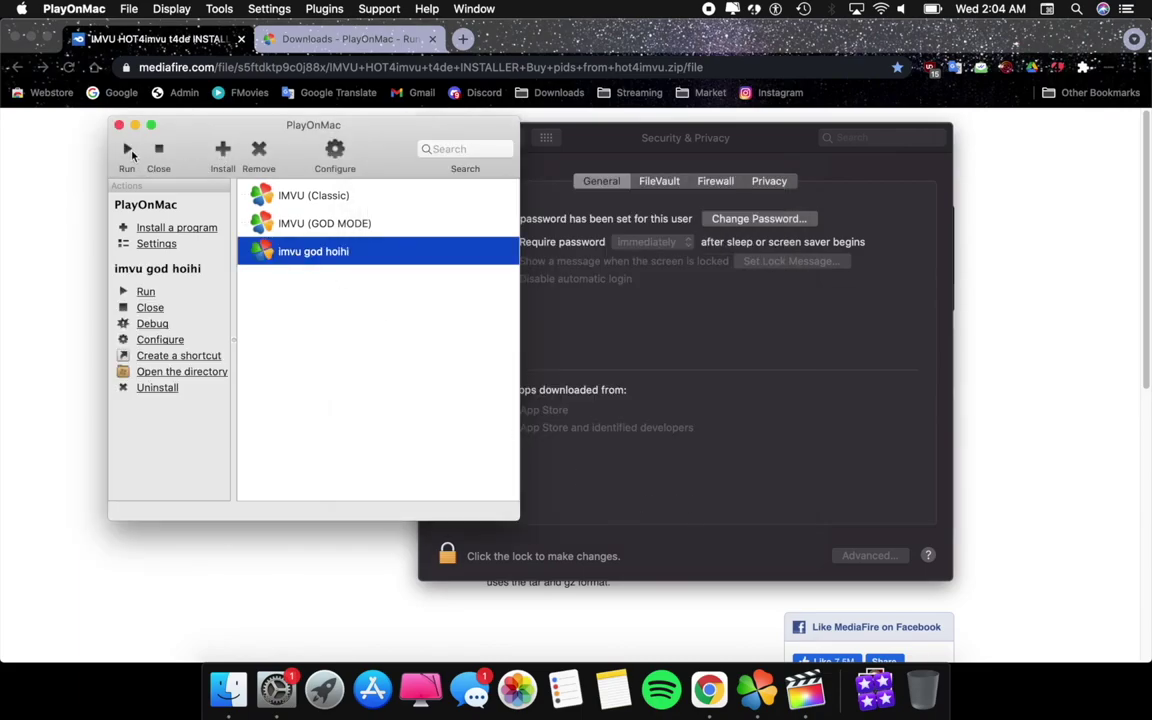
{"action": "left_click", "coordinate": [127, 150]}
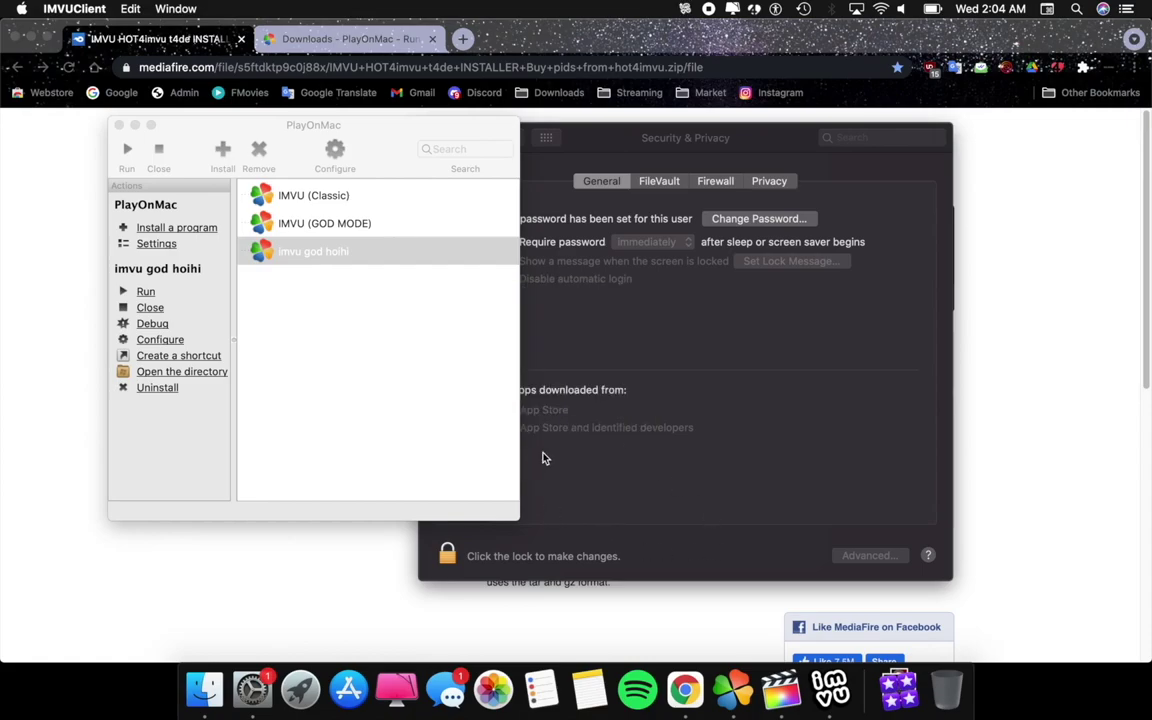
- Minimize the open browser, Final Cut Pro and Finder windows, and submit the filled-in IMVU login form
{"action": "left_click", "coordinate": [327, 561]}
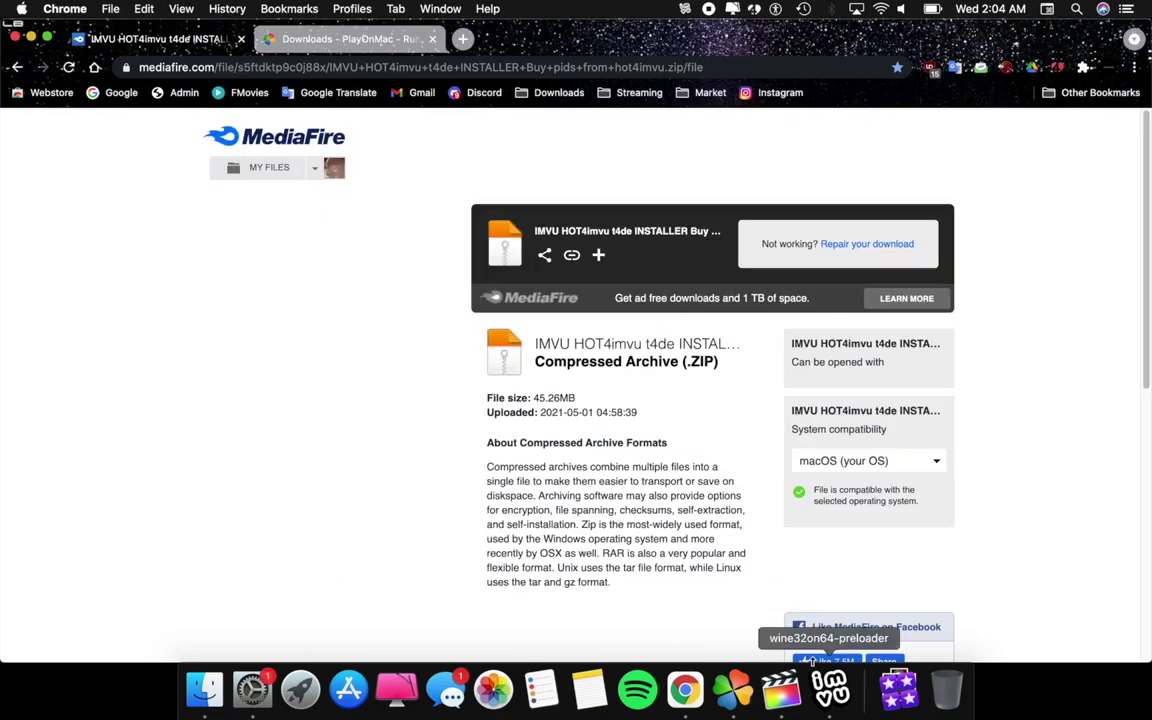
{"action": "left_click", "coordinate": [31, 38]}
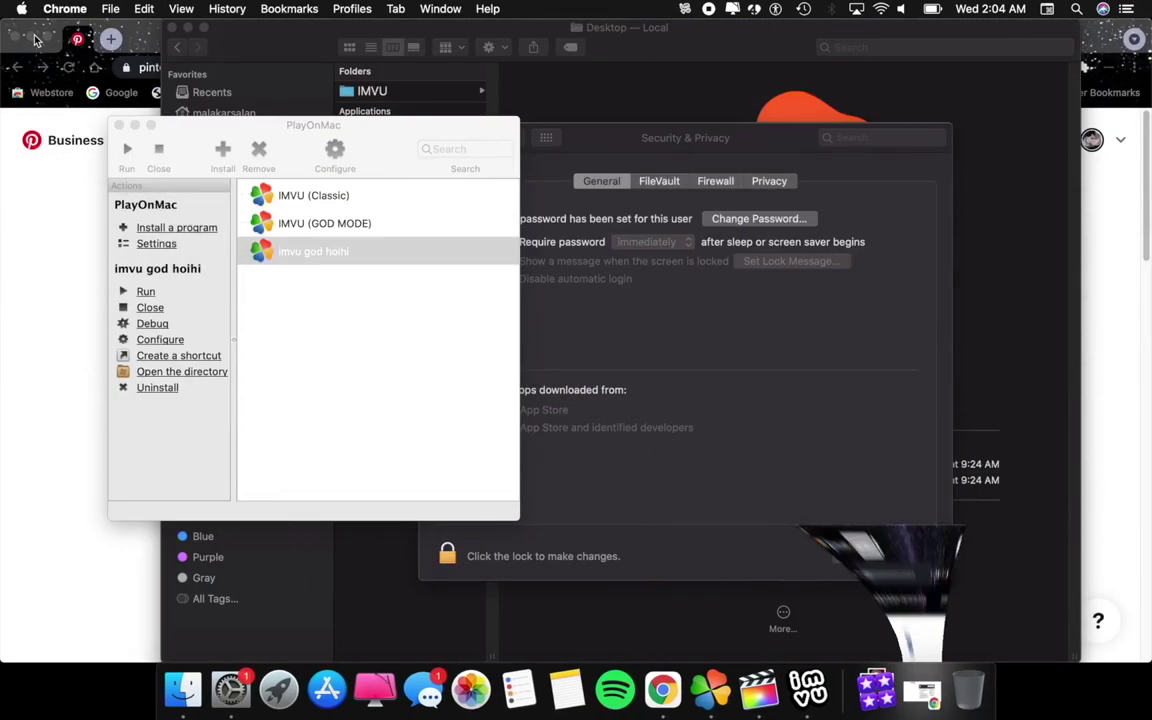
{"action": "left_click", "coordinate": [31, 38]}
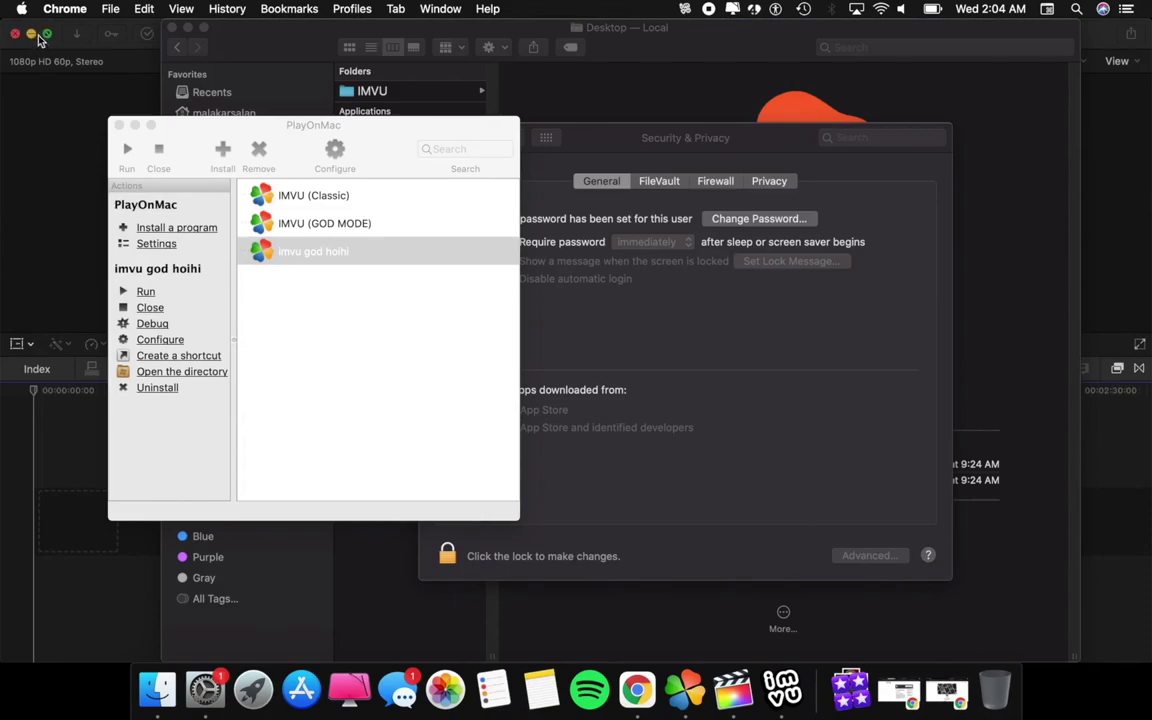
{"action": "left_click", "coordinate": [31, 36]}
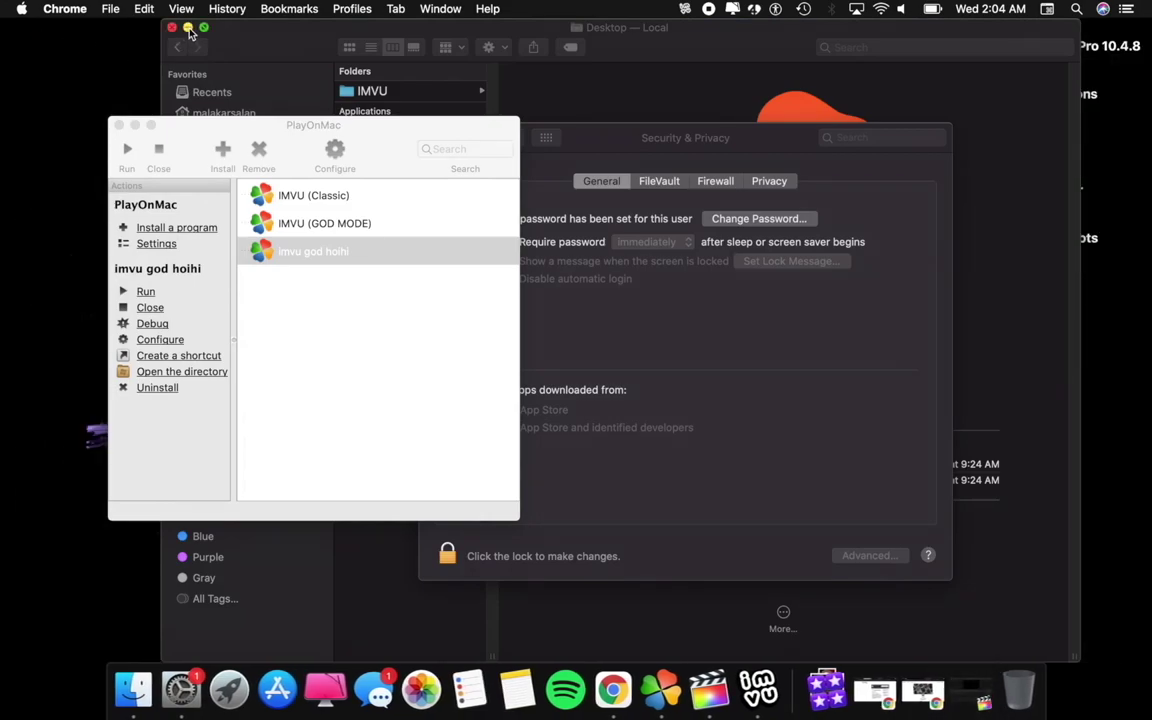
{"action": "left_click", "coordinate": [188, 28]}
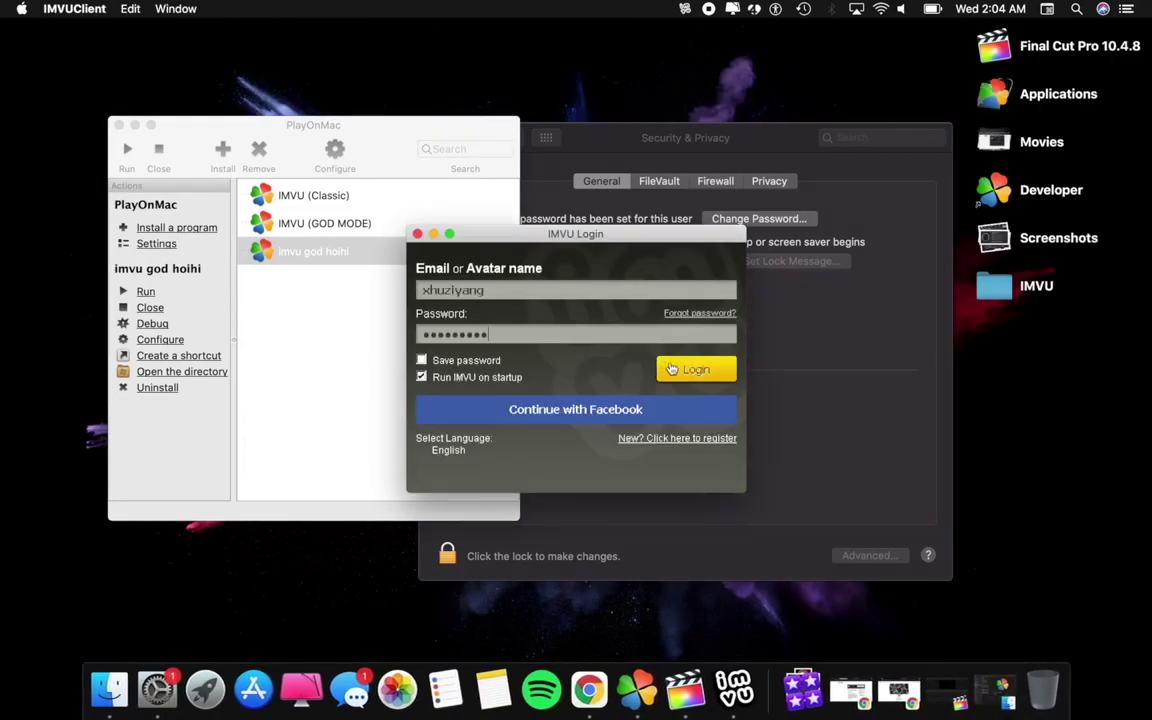
{"action": "left_click", "coordinate": [677, 372]}
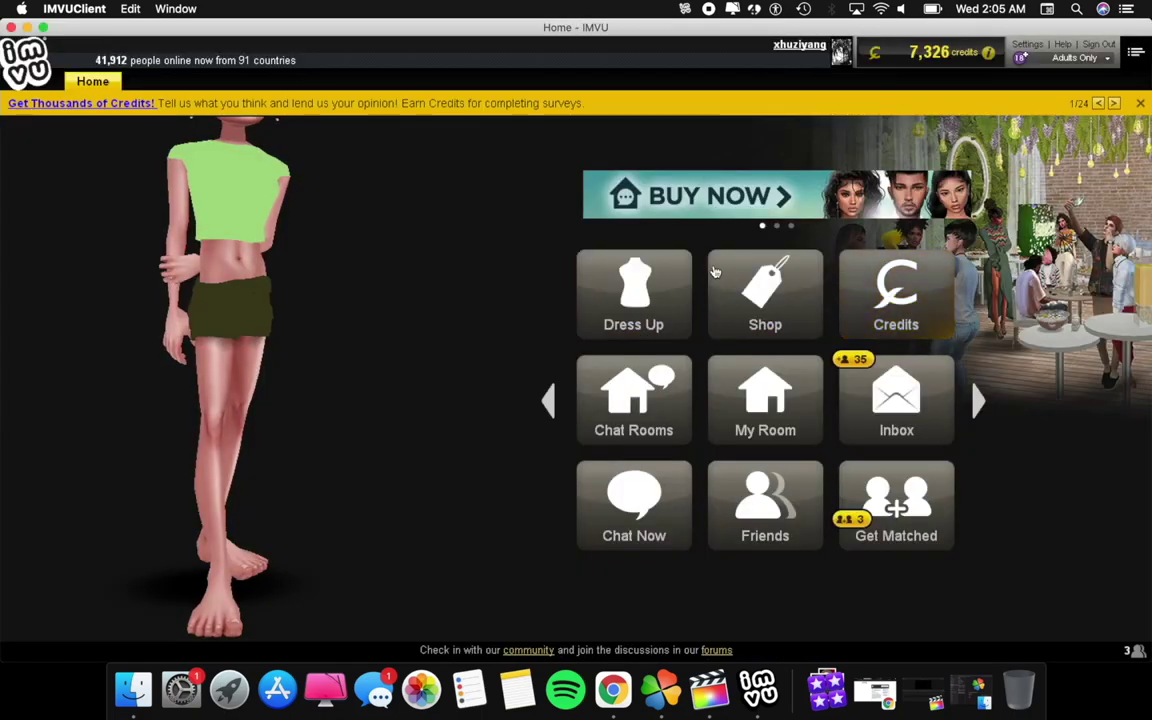
- Browse the shop's outfits category and try on the black-beret outfit priced at 8,647 credits, using the avatar's clothing inventory
{"action": "left_click", "coordinate": [766, 281]}
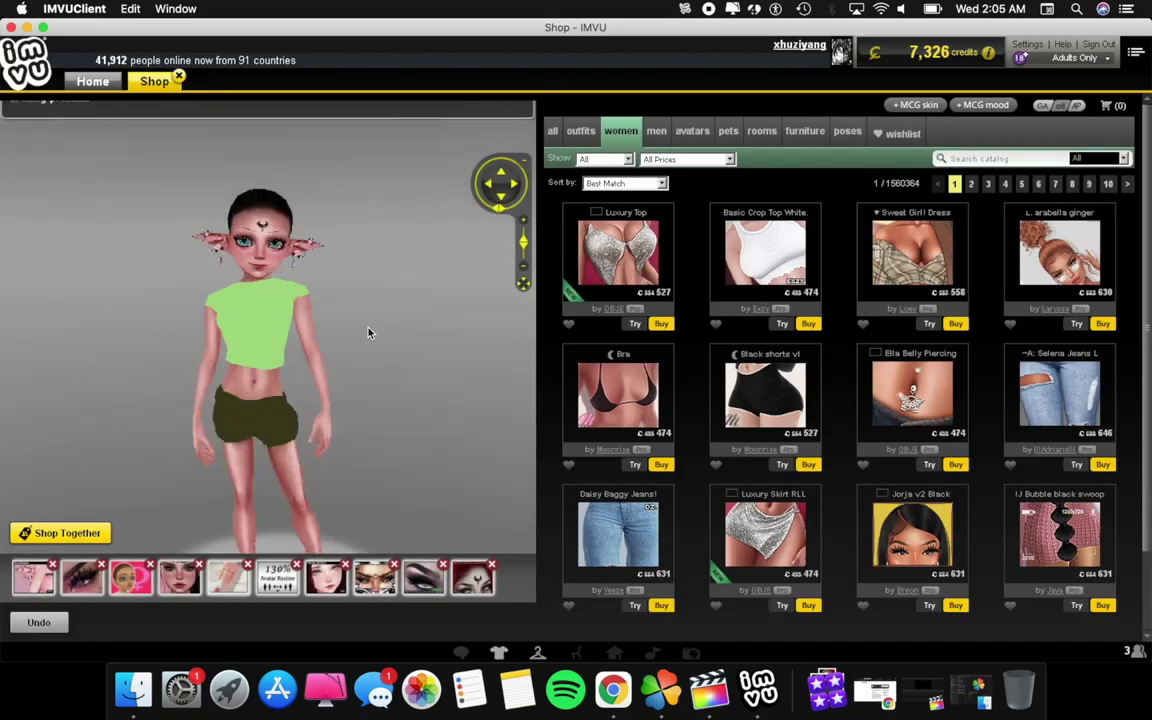
{"action": "left_click", "coordinate": [581, 135]}
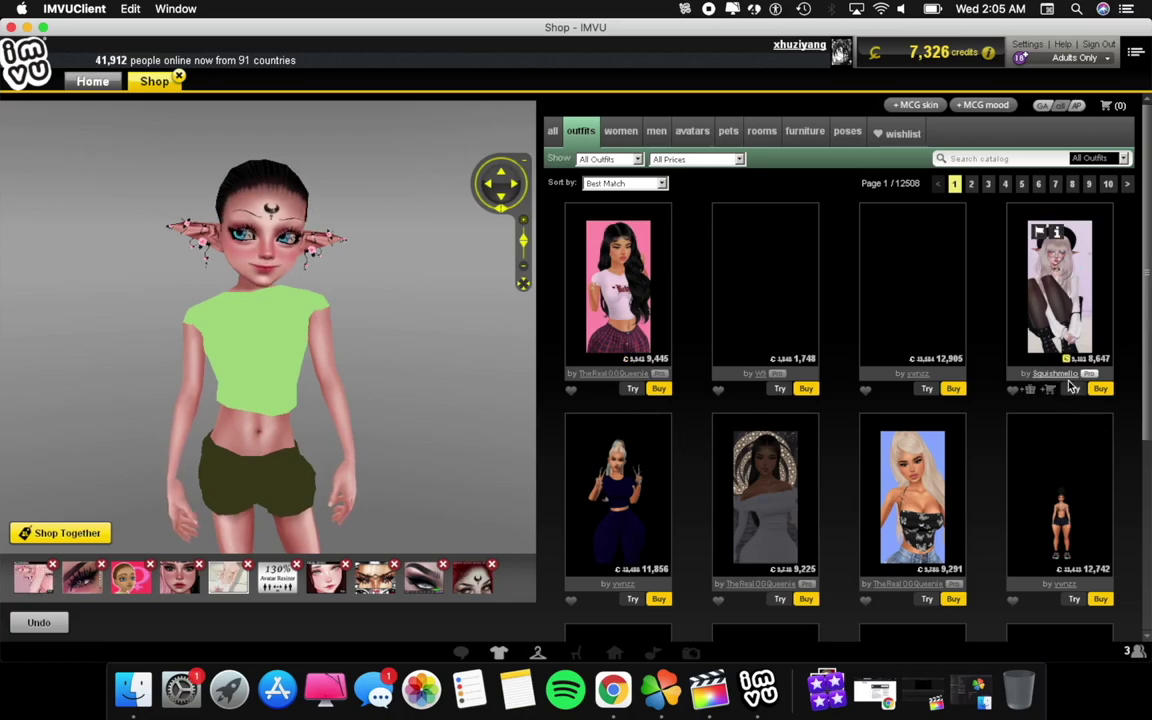
{"action": "left_click", "coordinate": [1071, 390]}
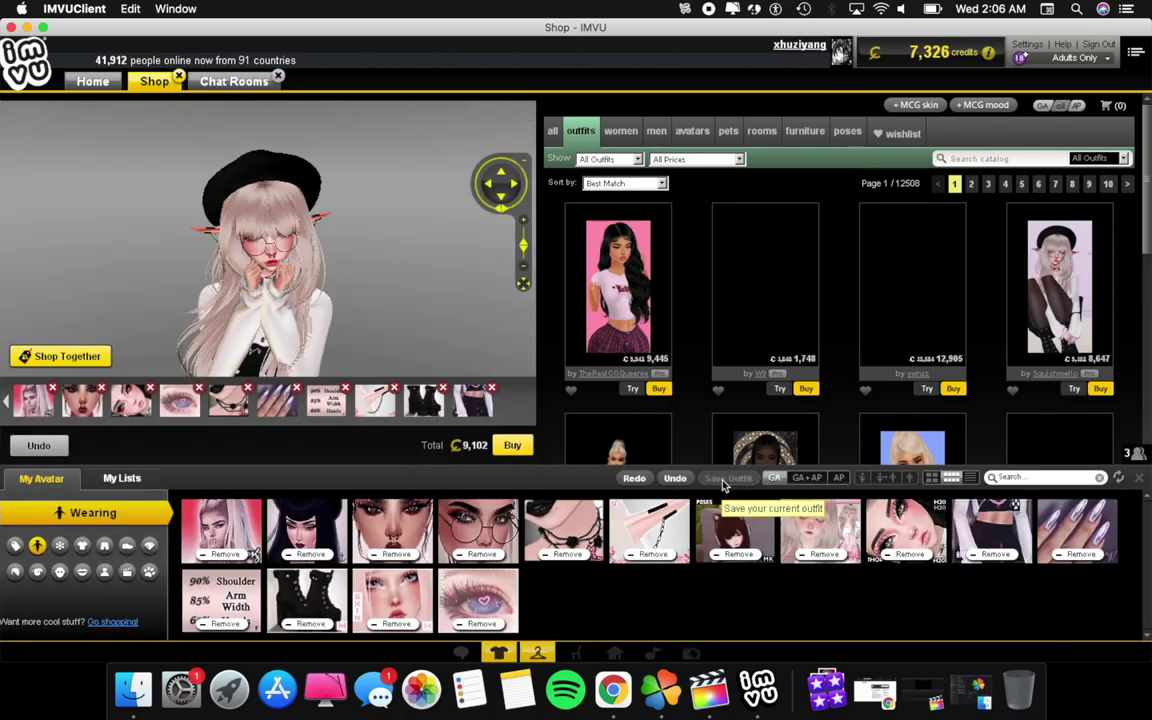
{"action": "left_click", "coordinate": [537, 652]}
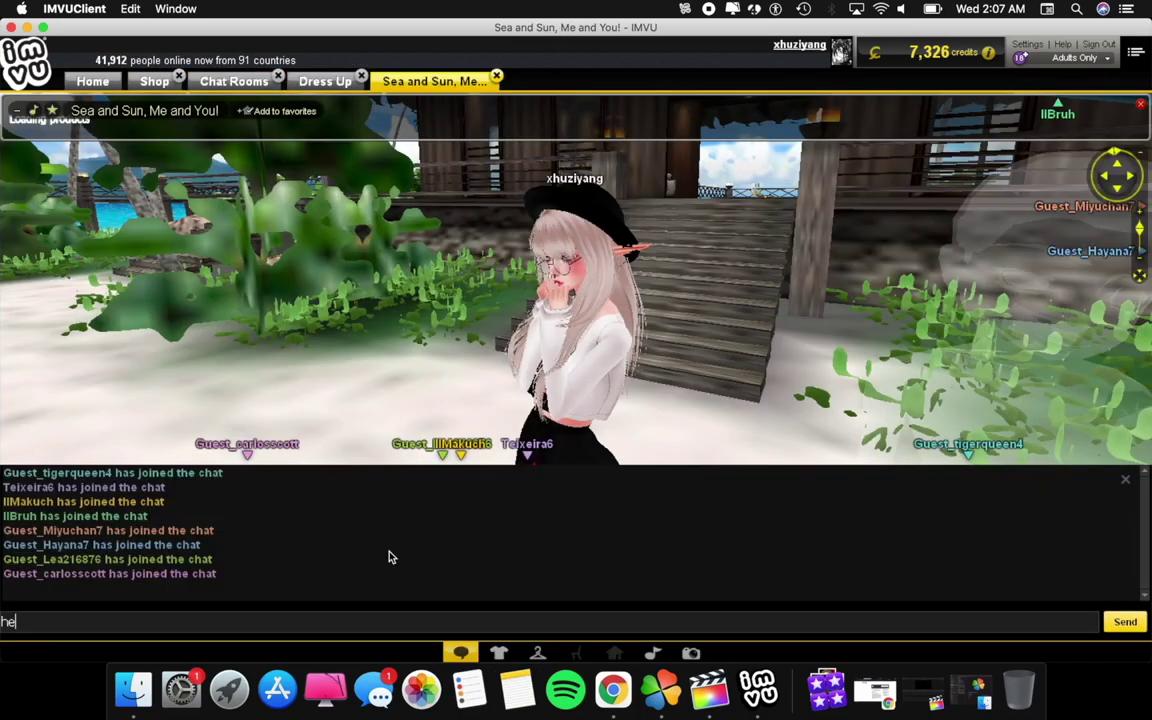
- Send the message "hello" in the Sea and Sun, Me and You! chat room and look around the avatar
{"action": "type", "text": "lo"}
{"action": "key", "text": "Return"}
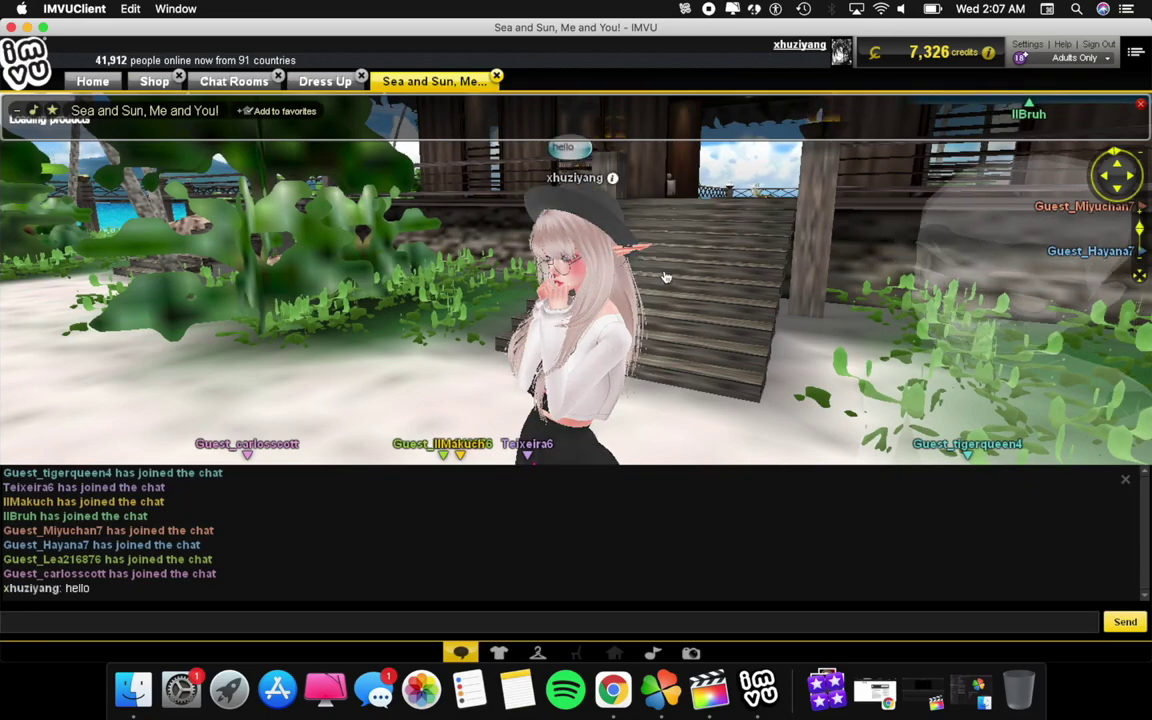
{"action": "left_click_drag", "start_coordinate": [690, 268], "coordinate": [748, 277]}
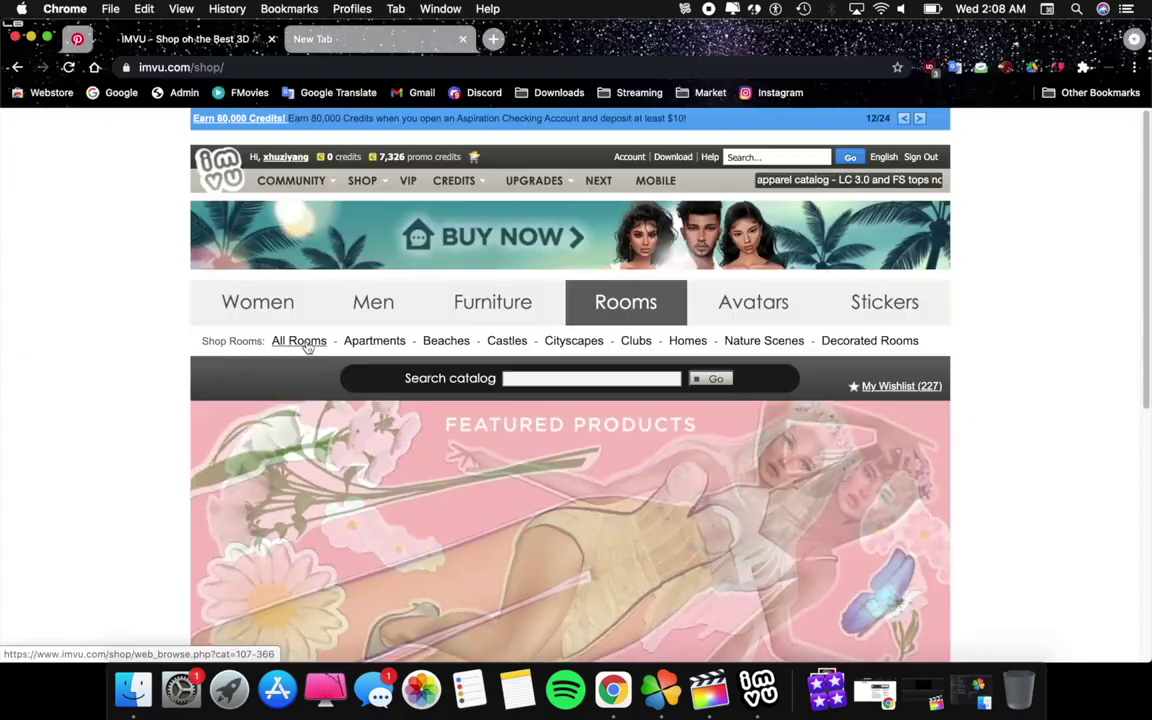
- List all rooms in the IMVU web shop and open the Babes Furnished product page
{"action": "left_click", "coordinate": [300, 337]}
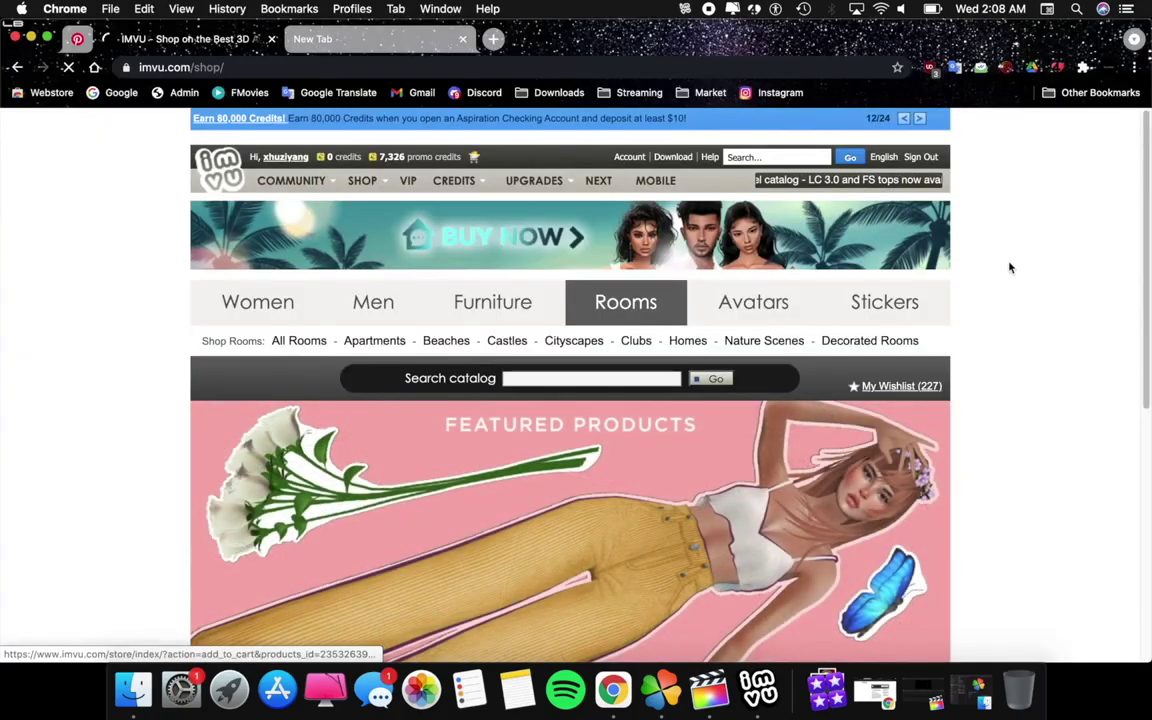
{"action": "scroll", "coordinate": [1144, 340], "scroll_direction": "down", "scroll_amount": 5}
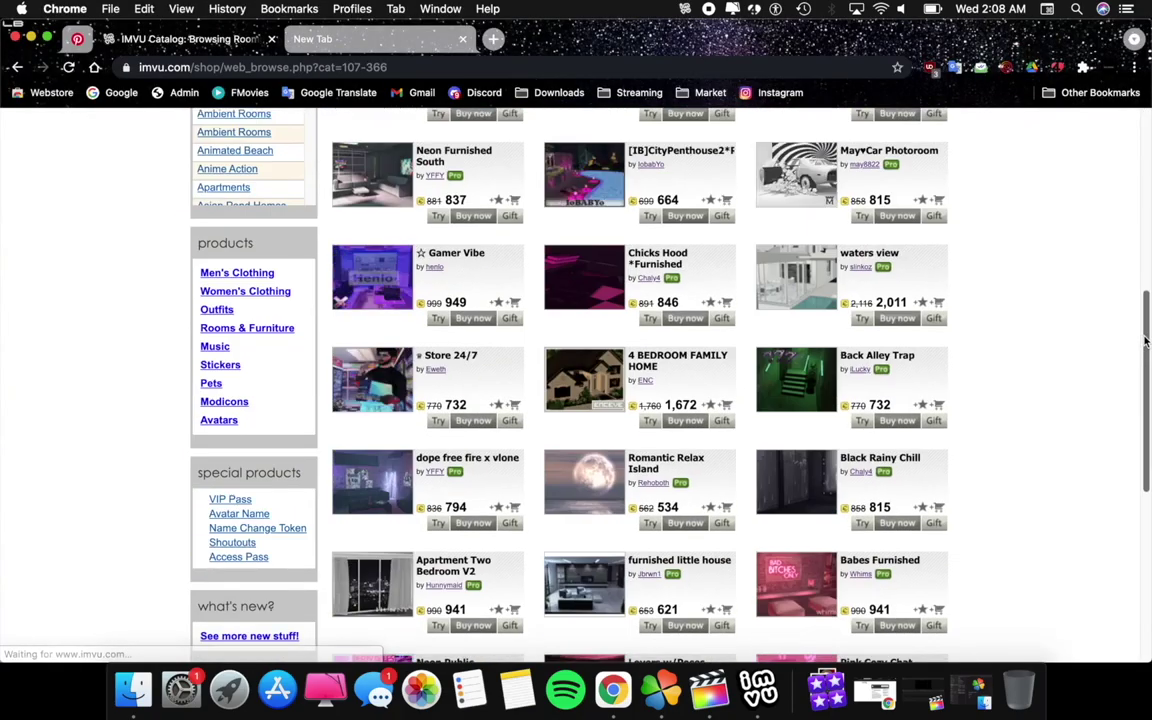
{"action": "left_click", "coordinate": [808, 587]}
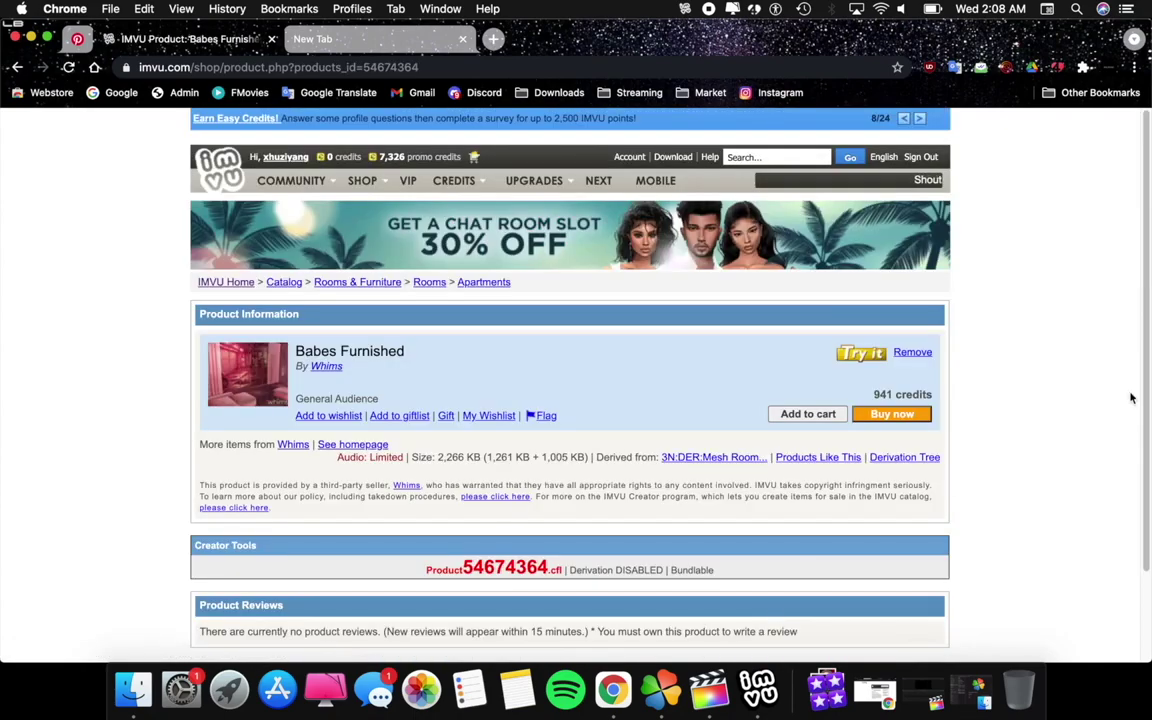
- Select the product number 54674364 on the Babes Furnished page and switch to the chat in the IMVU client
{"action": "left_click_drag", "start_coordinate": [1147, 395], "coordinate": [1118, 486]}
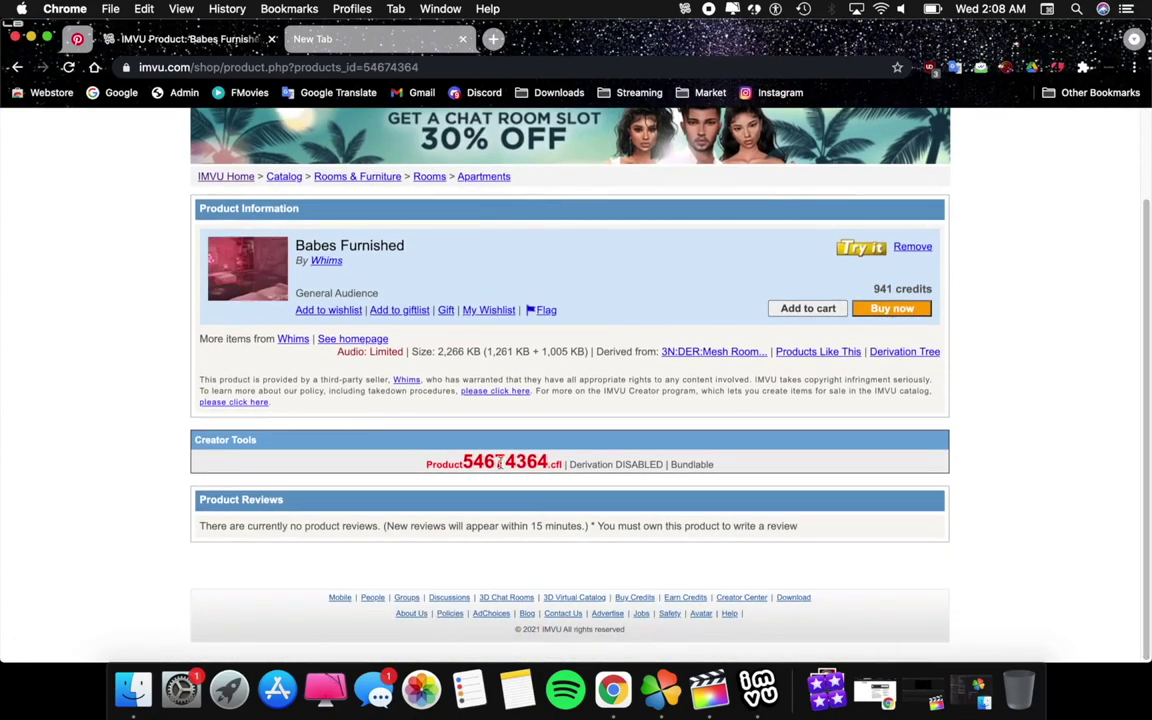
{"action": "double_click", "coordinate": [498, 463]}
{"action": "left_click", "coordinate": [463, 460]}
{"action": "left_click_drag", "start_coordinate": [520, 460], "coordinate": [548, 462]}
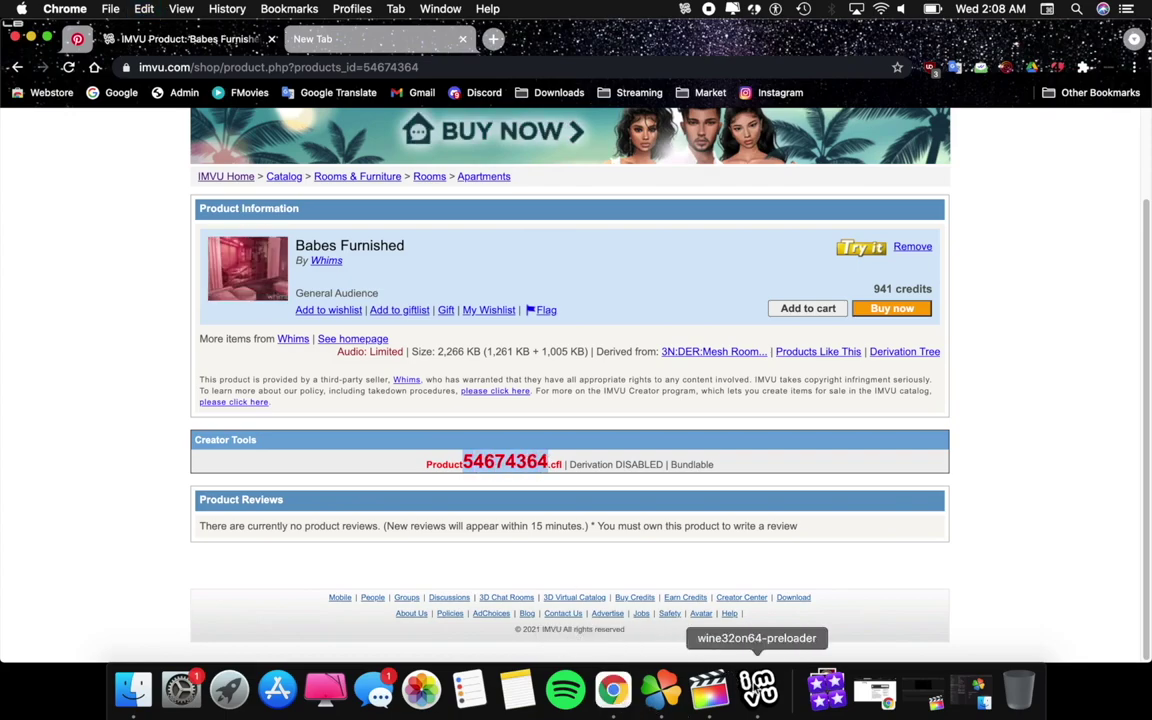
{"action": "left_click", "coordinate": [758, 690]}
{"action": "left_click", "coordinate": [460, 652]}
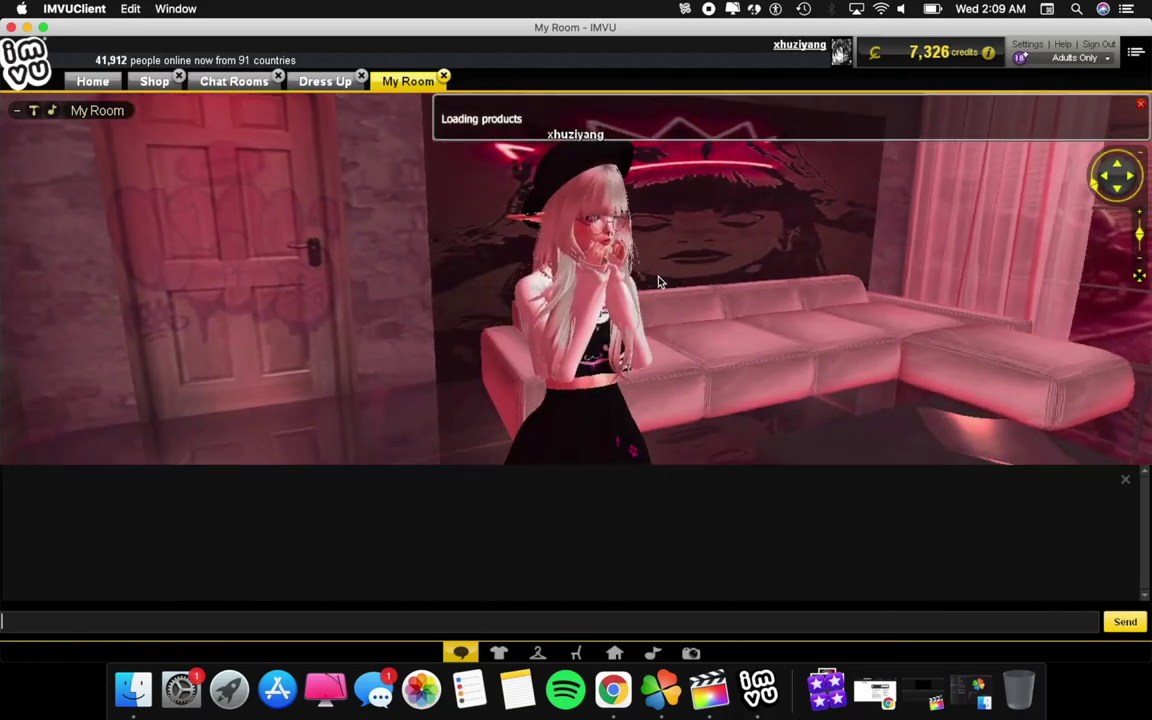
- Take a portrait photo of the avatar in My Room from farther away and dismiss it without saving
{"action": "scroll", "coordinate": [600, 268], "scroll_direction": "down", "scroll_amount": 5}
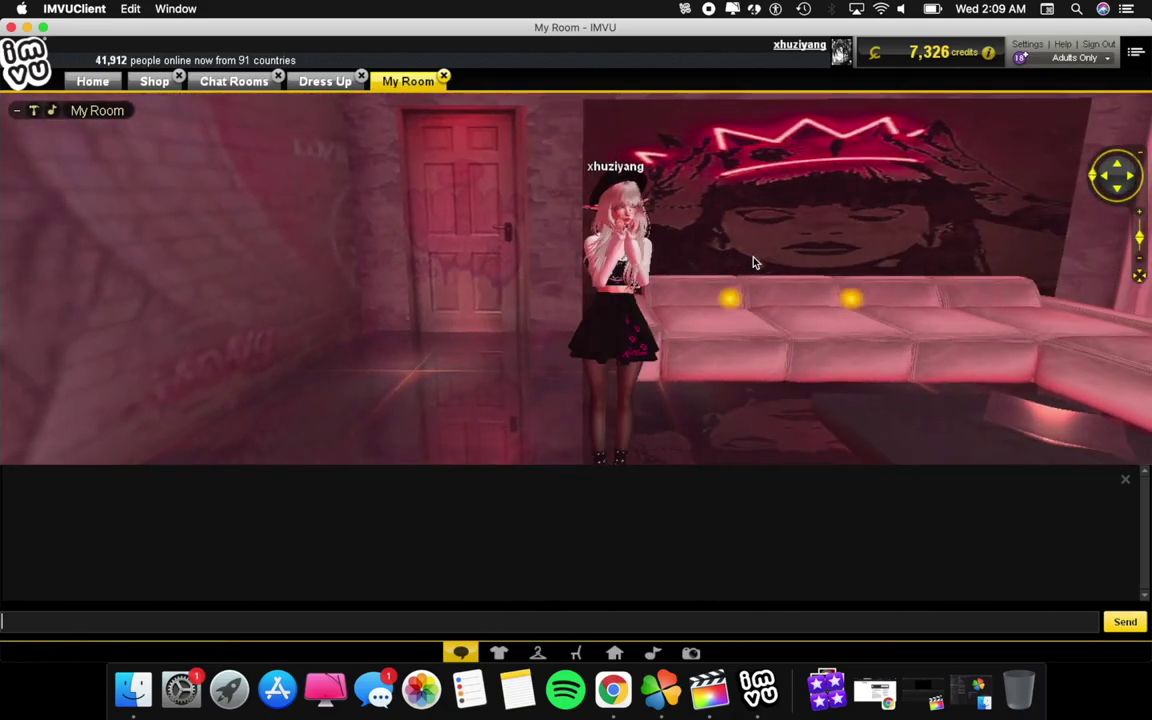
{"action": "left_click", "coordinate": [690, 653]}
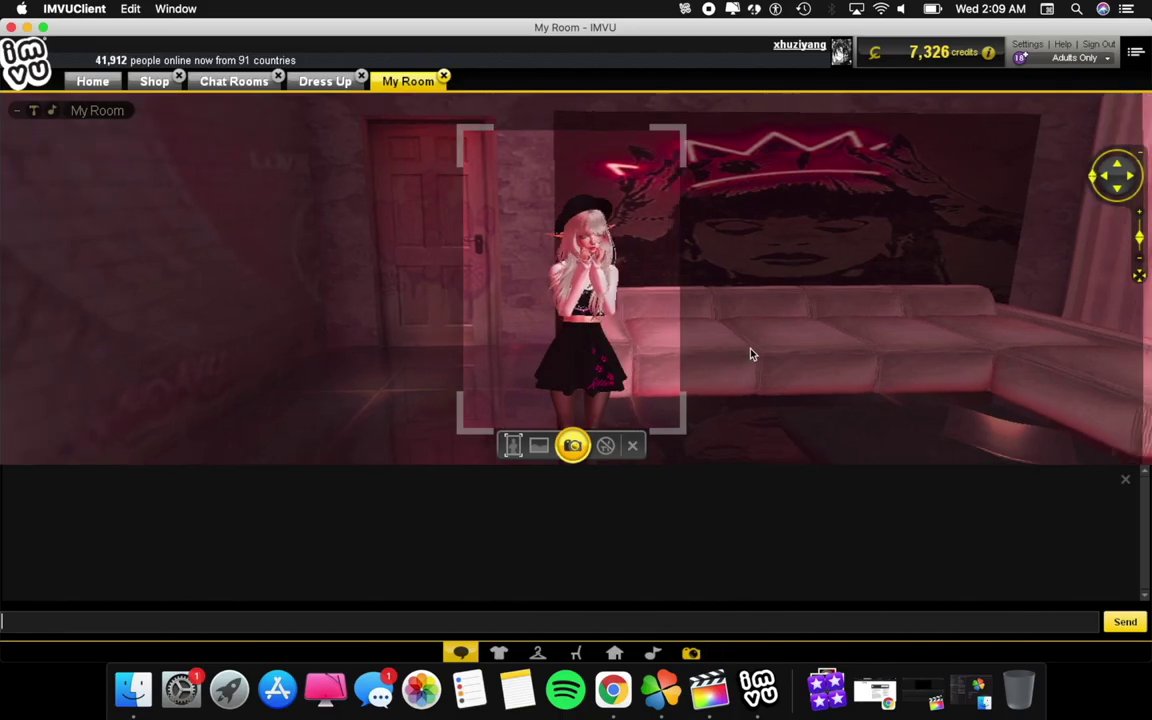
{"action": "scroll", "coordinate": [638, 286], "scroll_direction": "up", "scroll_amount": 5}
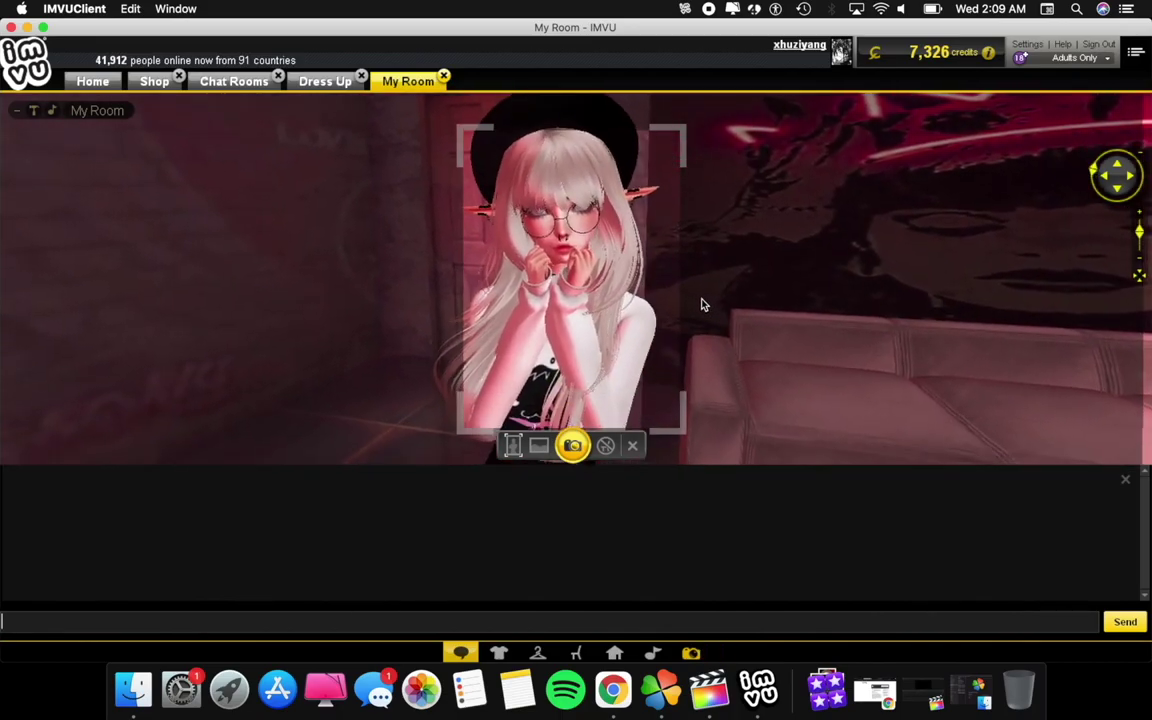
{"action": "scroll", "coordinate": [710, 312], "scroll_direction": "down", "scroll_amount": 5}
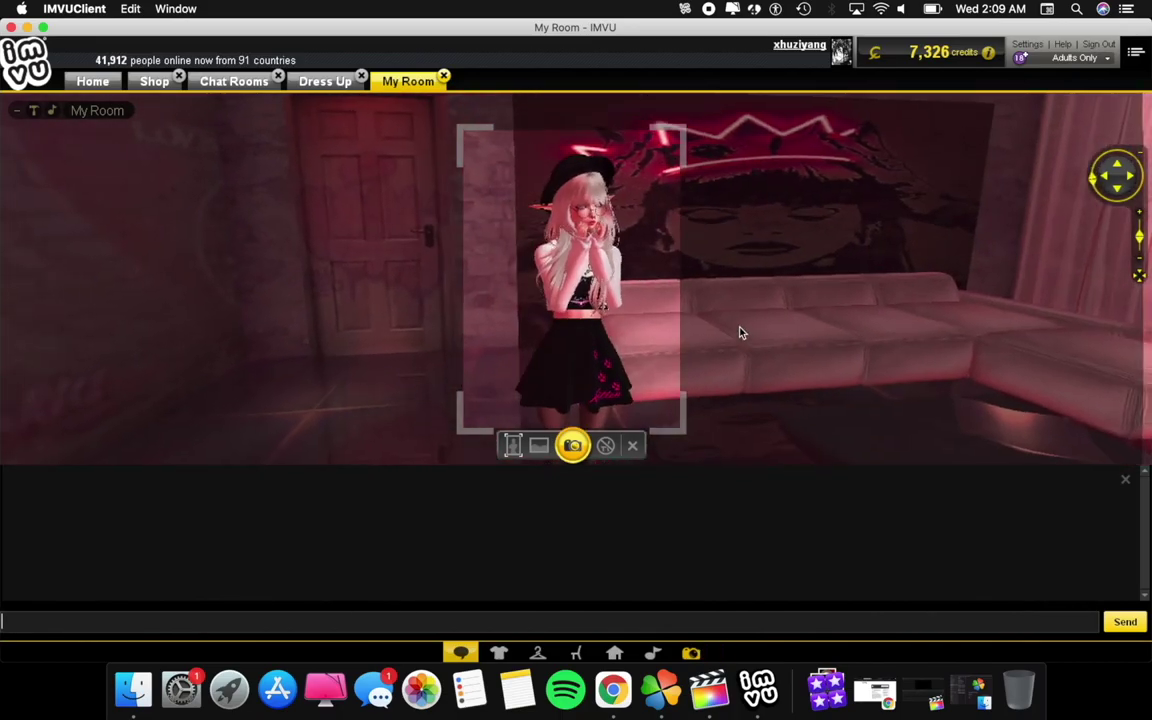
{"action": "left_click", "coordinate": [576, 445]}
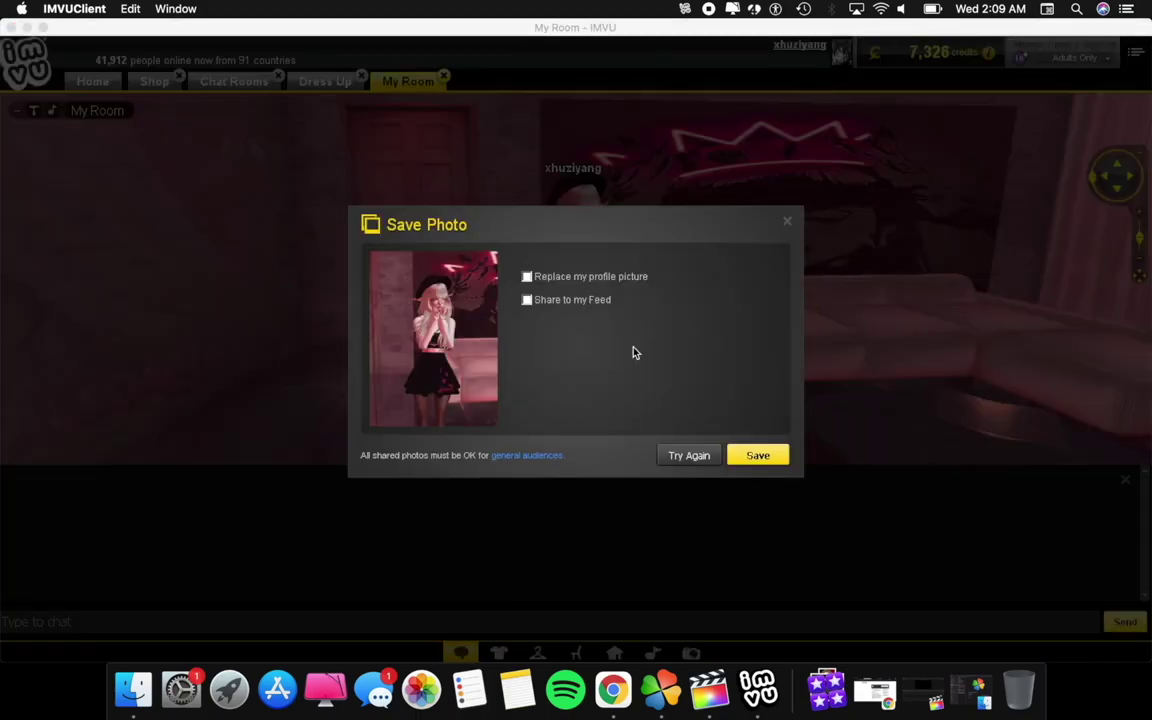
{"action": "left_click", "coordinate": [787, 223]}
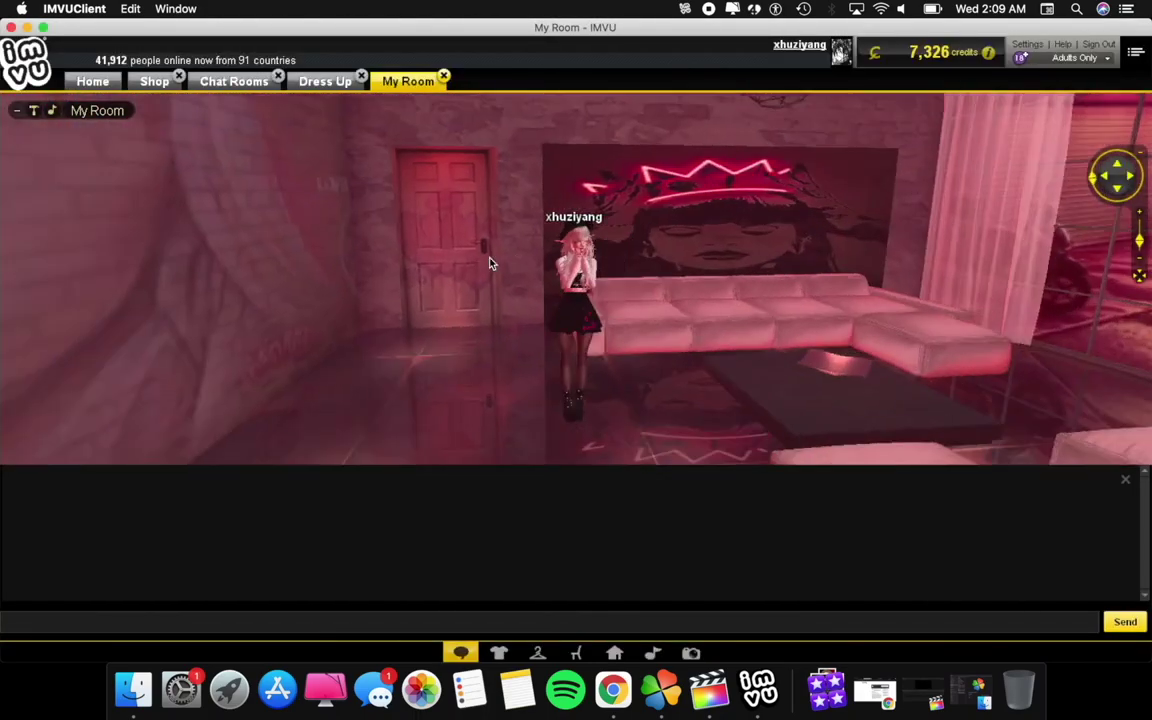
- Look around My Room once more and close the room to return to the IMVU home screen
{"action": "left_click_drag", "start_coordinate": [490, 263], "coordinate": [450, 203]}
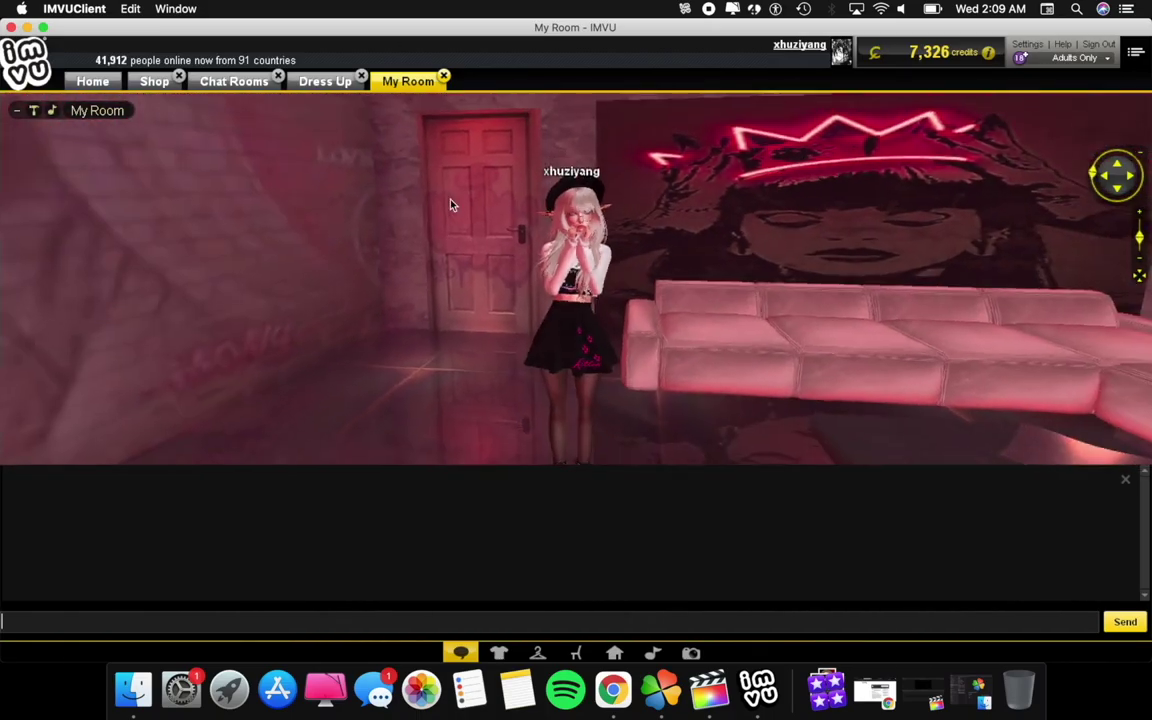
{"action": "left_click", "coordinate": [443, 76]}
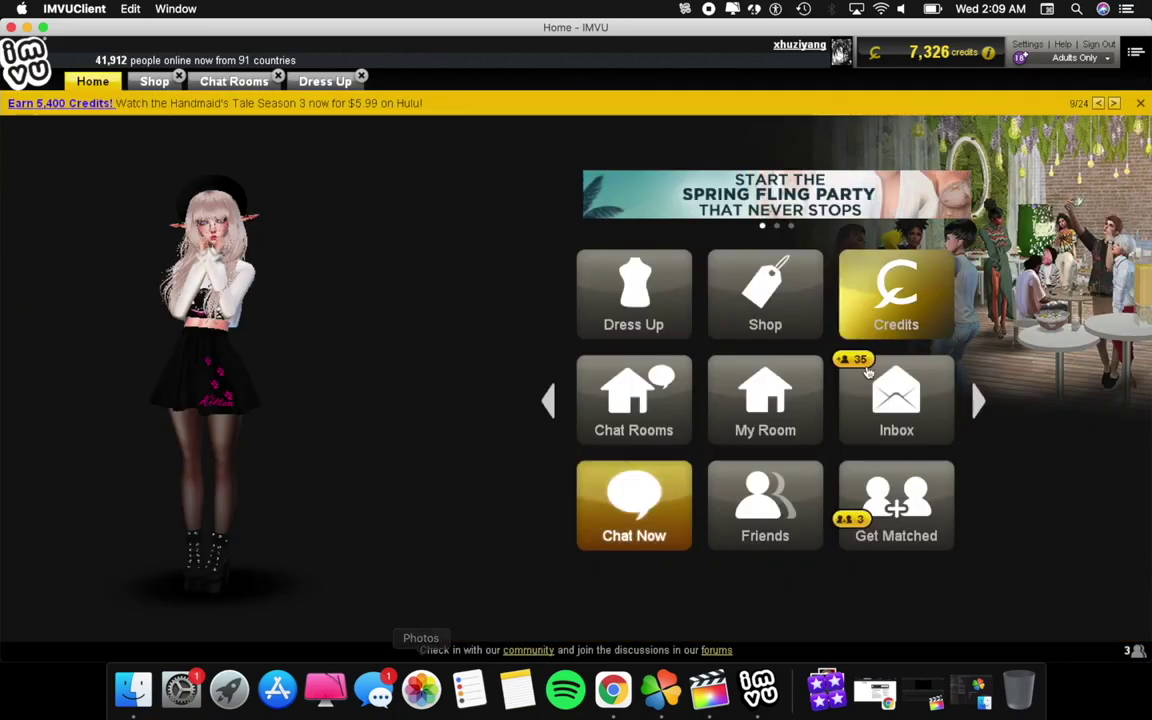